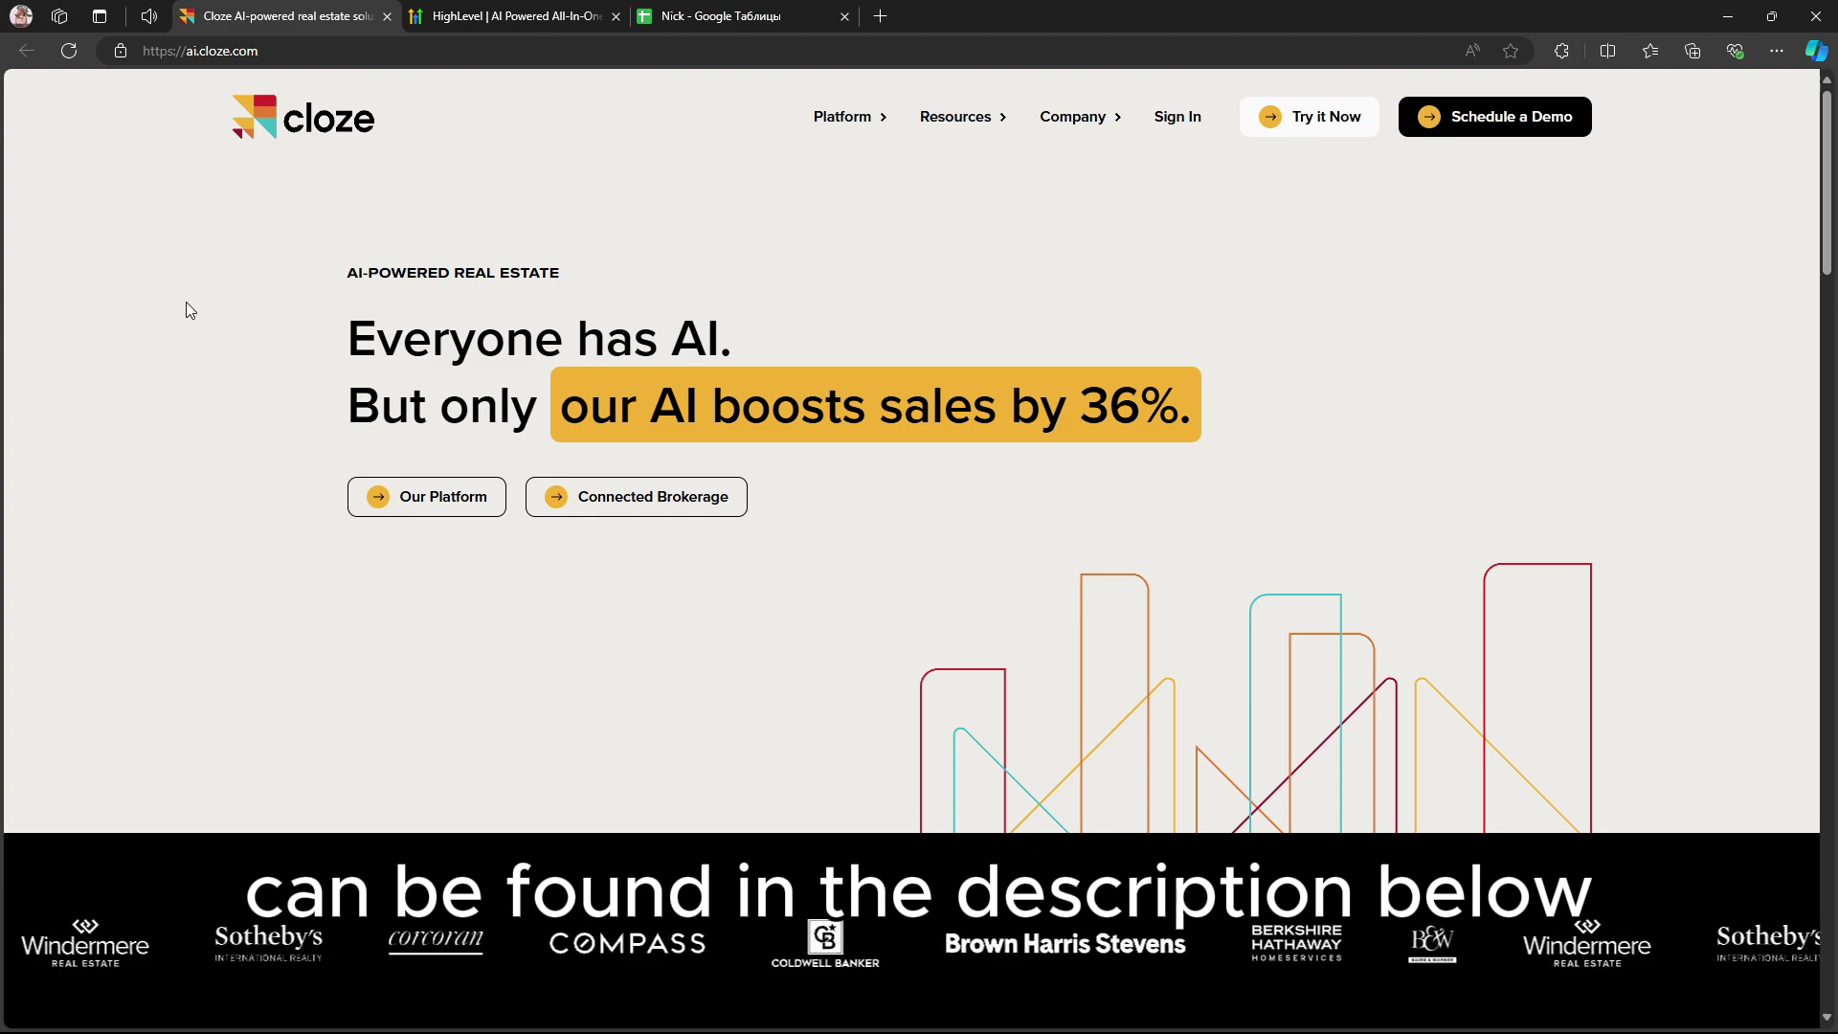
scroll(185, 303, "down", 5)
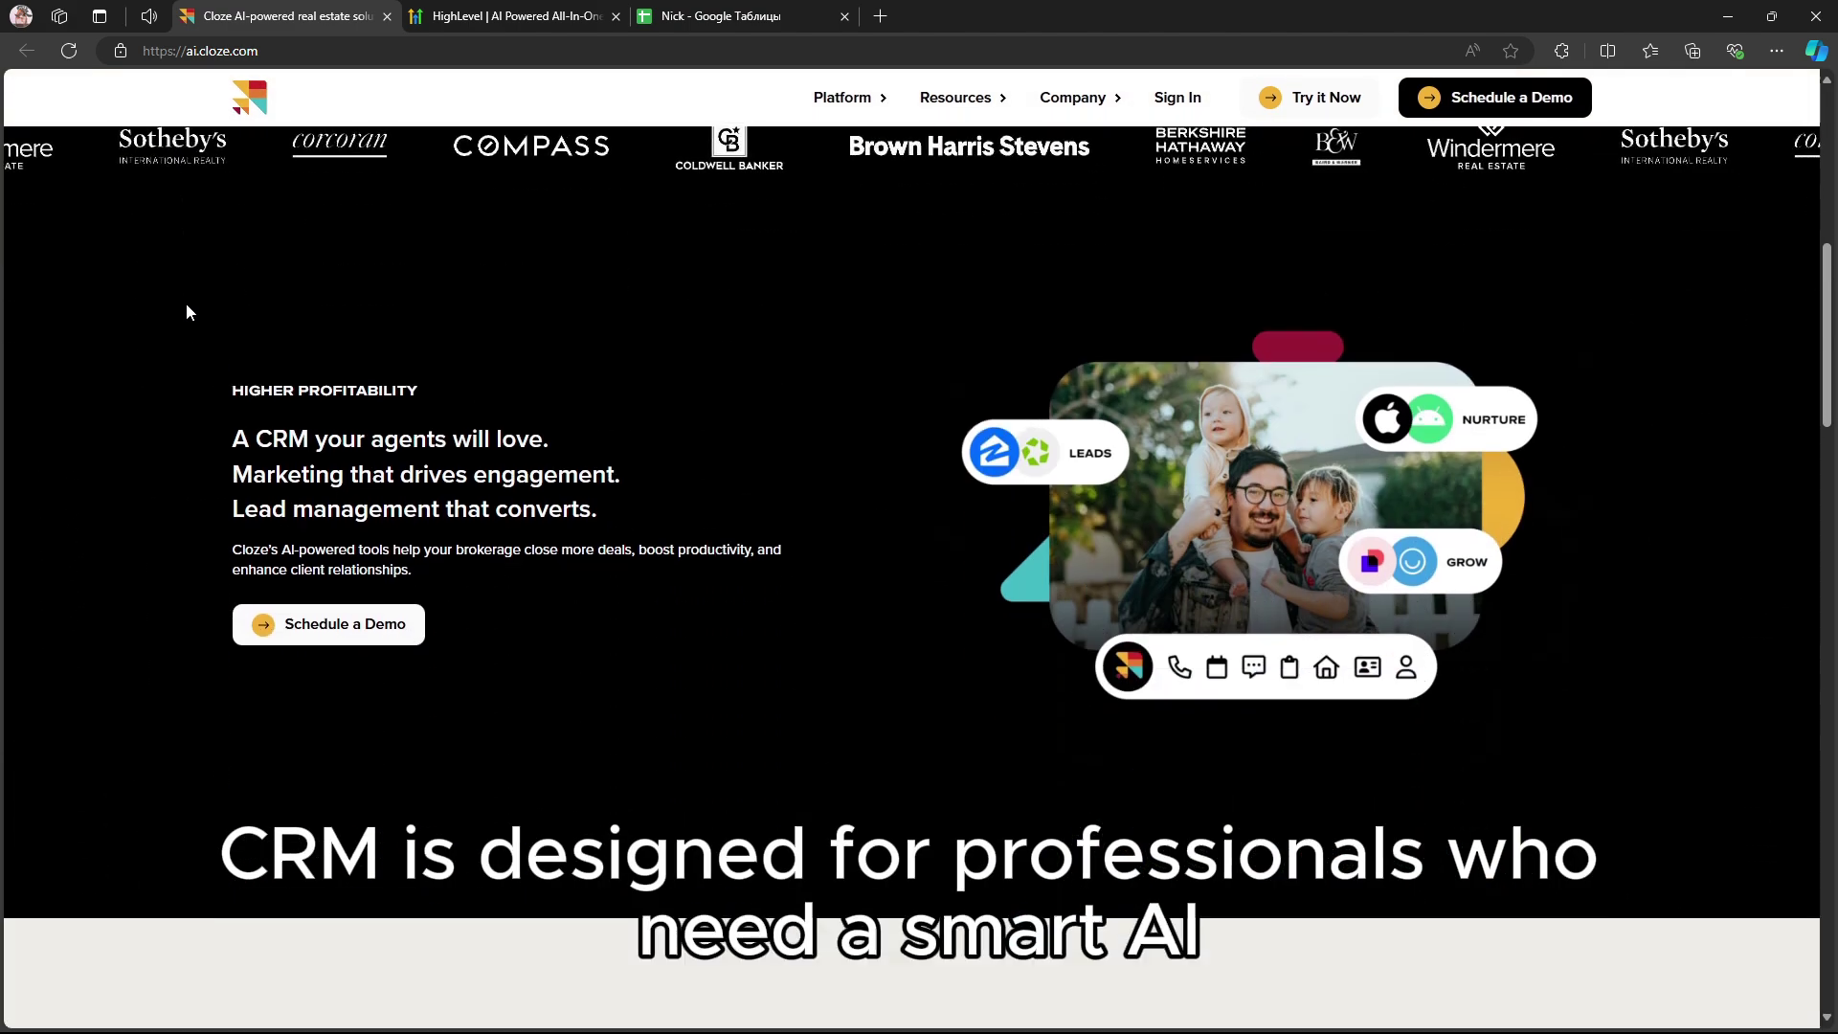
scroll(180, 307, "down", 5)
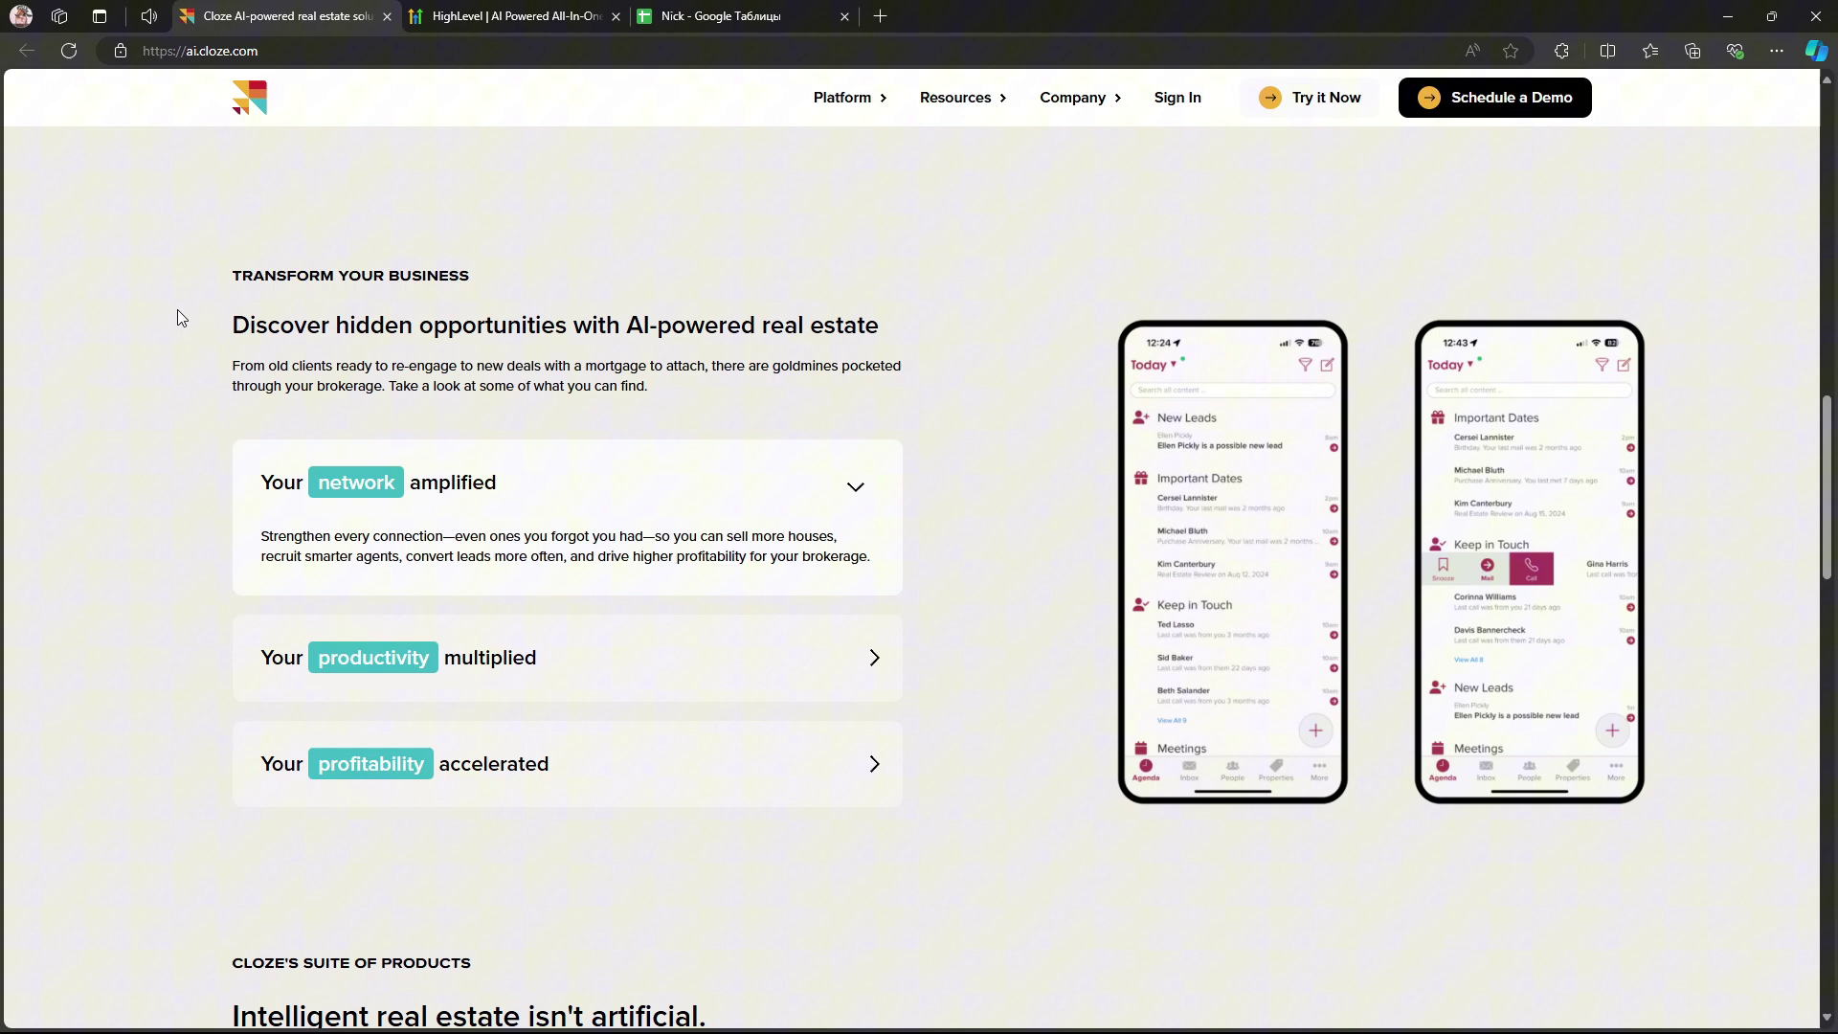
scroll(177, 309, "down", 5)
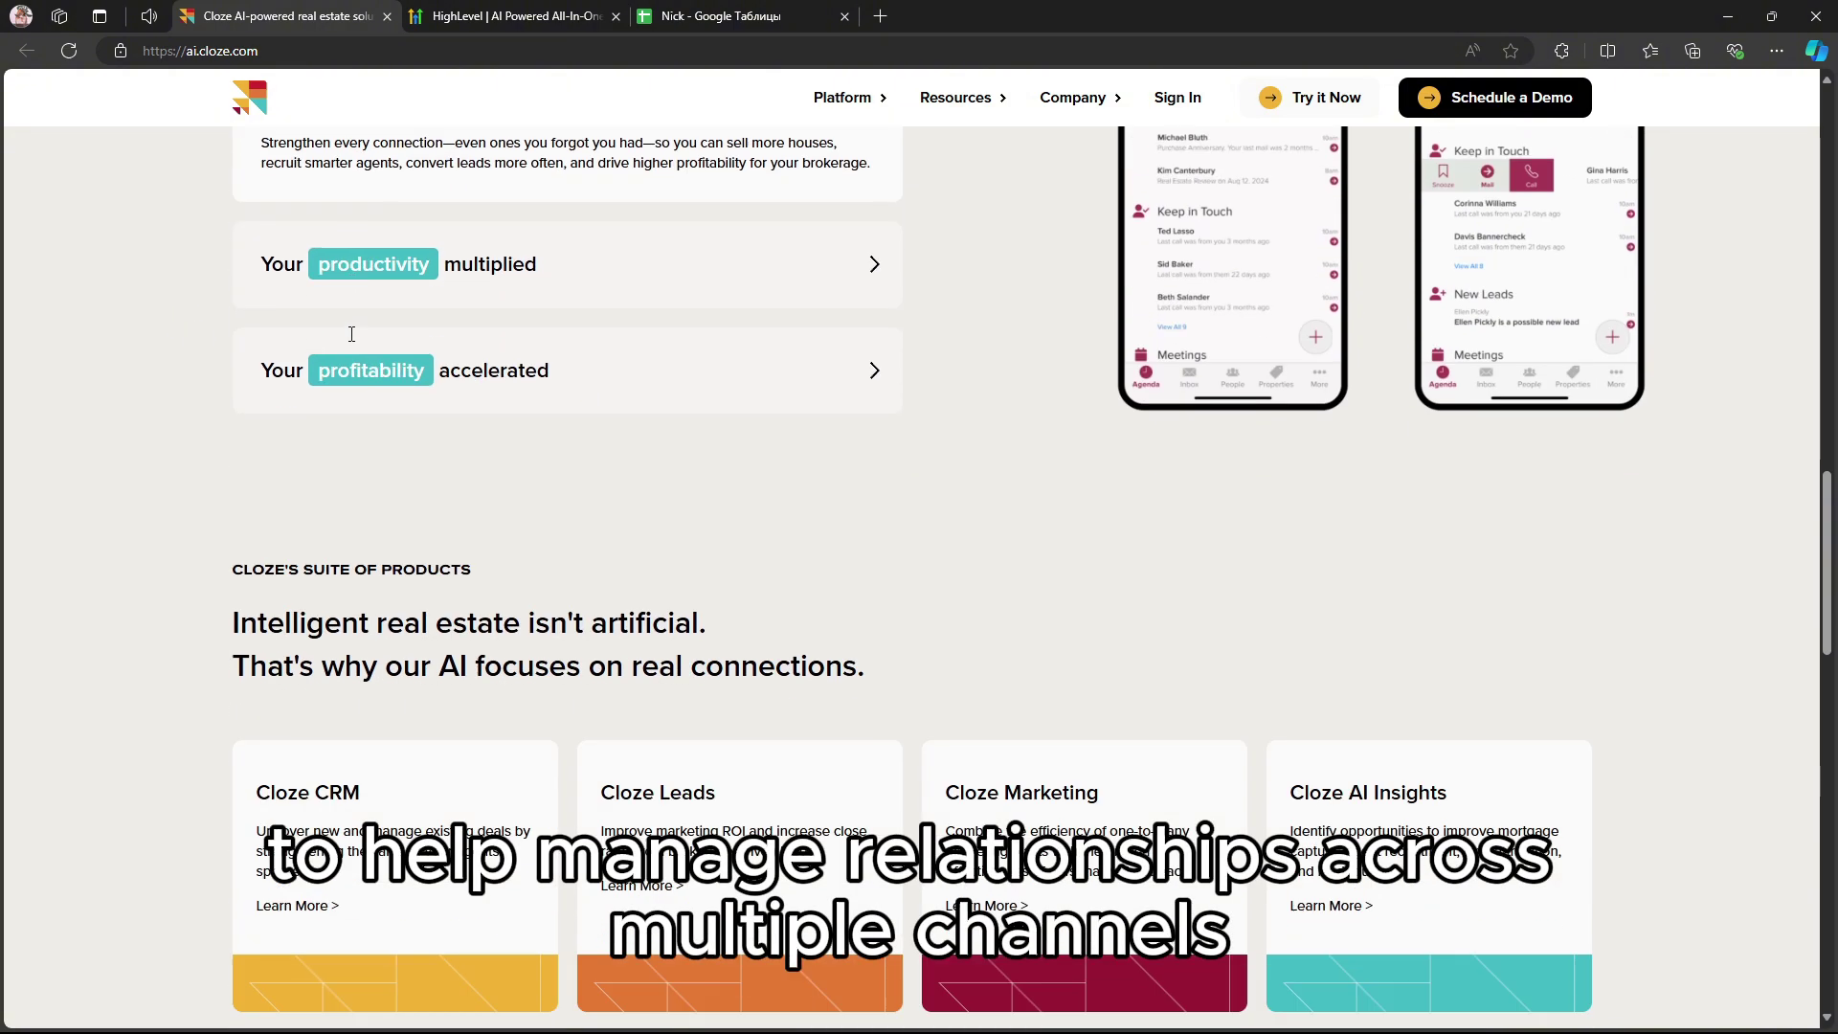
scroll(287, 324, "down", 3)
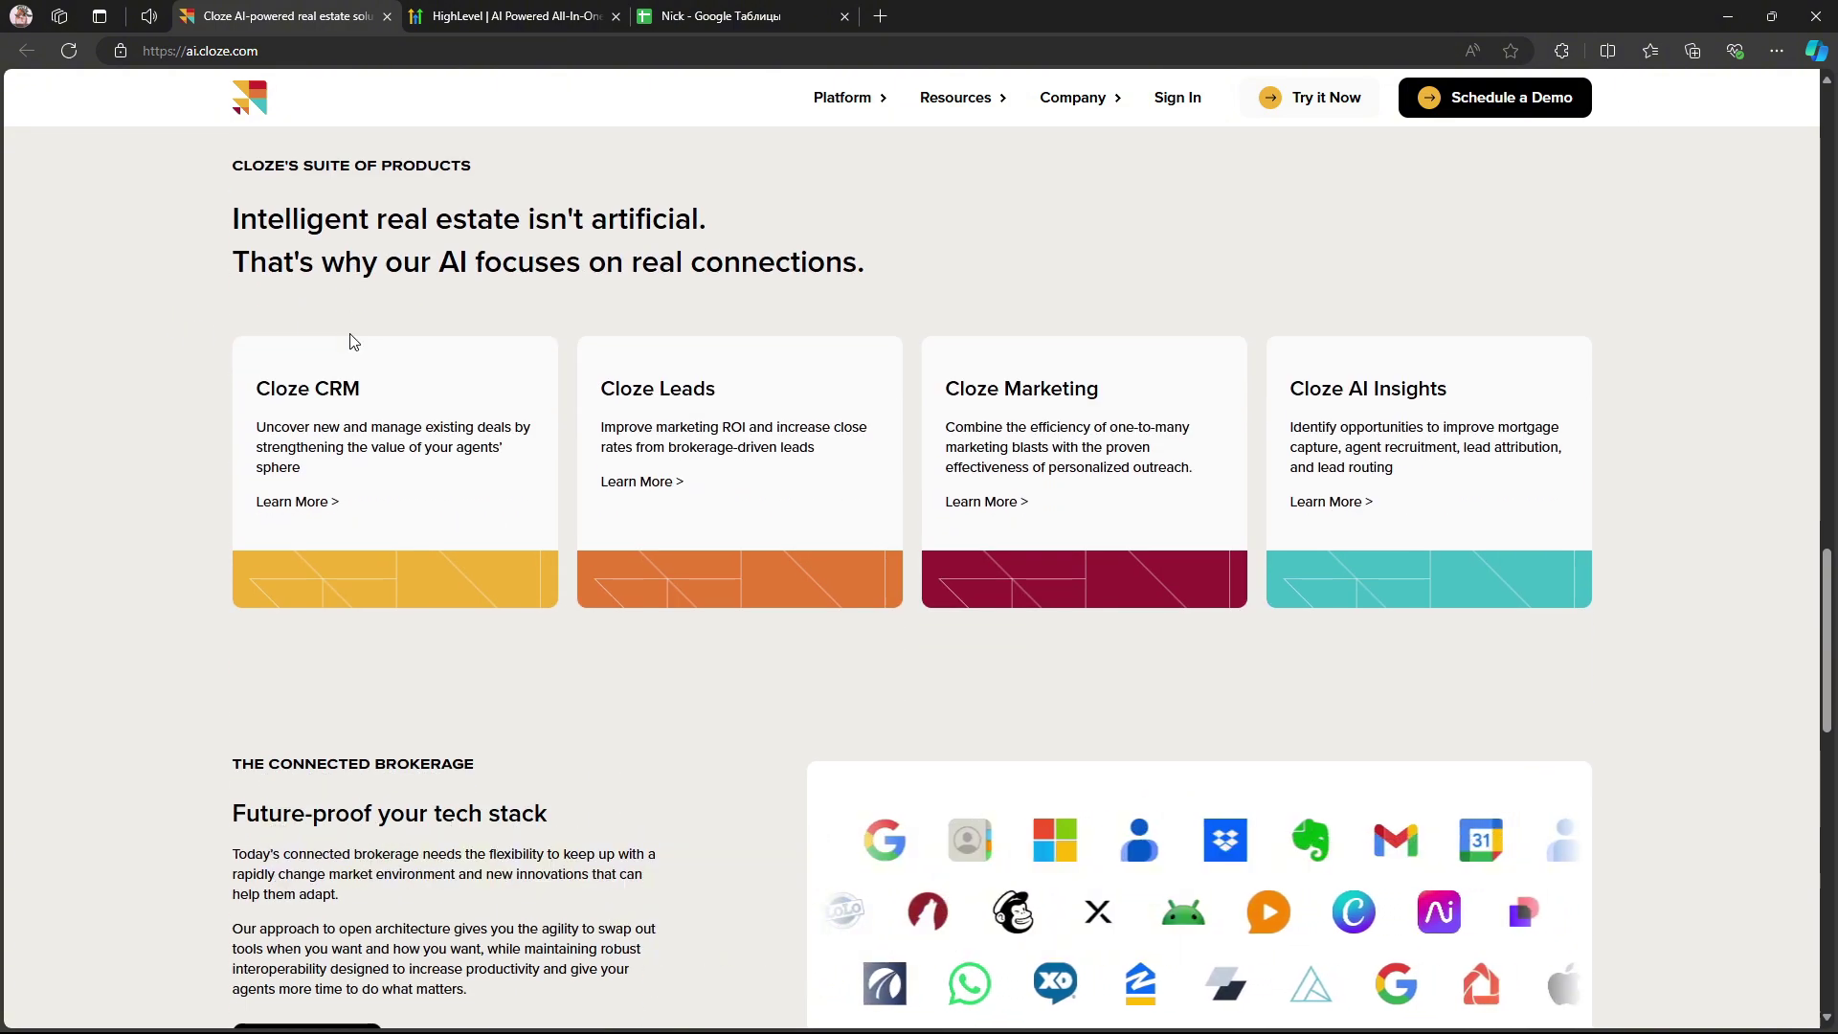
scroll(351, 334, "down", 2)
scroll(348, 333, "down", 5)
scroll(350, 334, "down", 2)
scroll(350, 333, "down", 2)
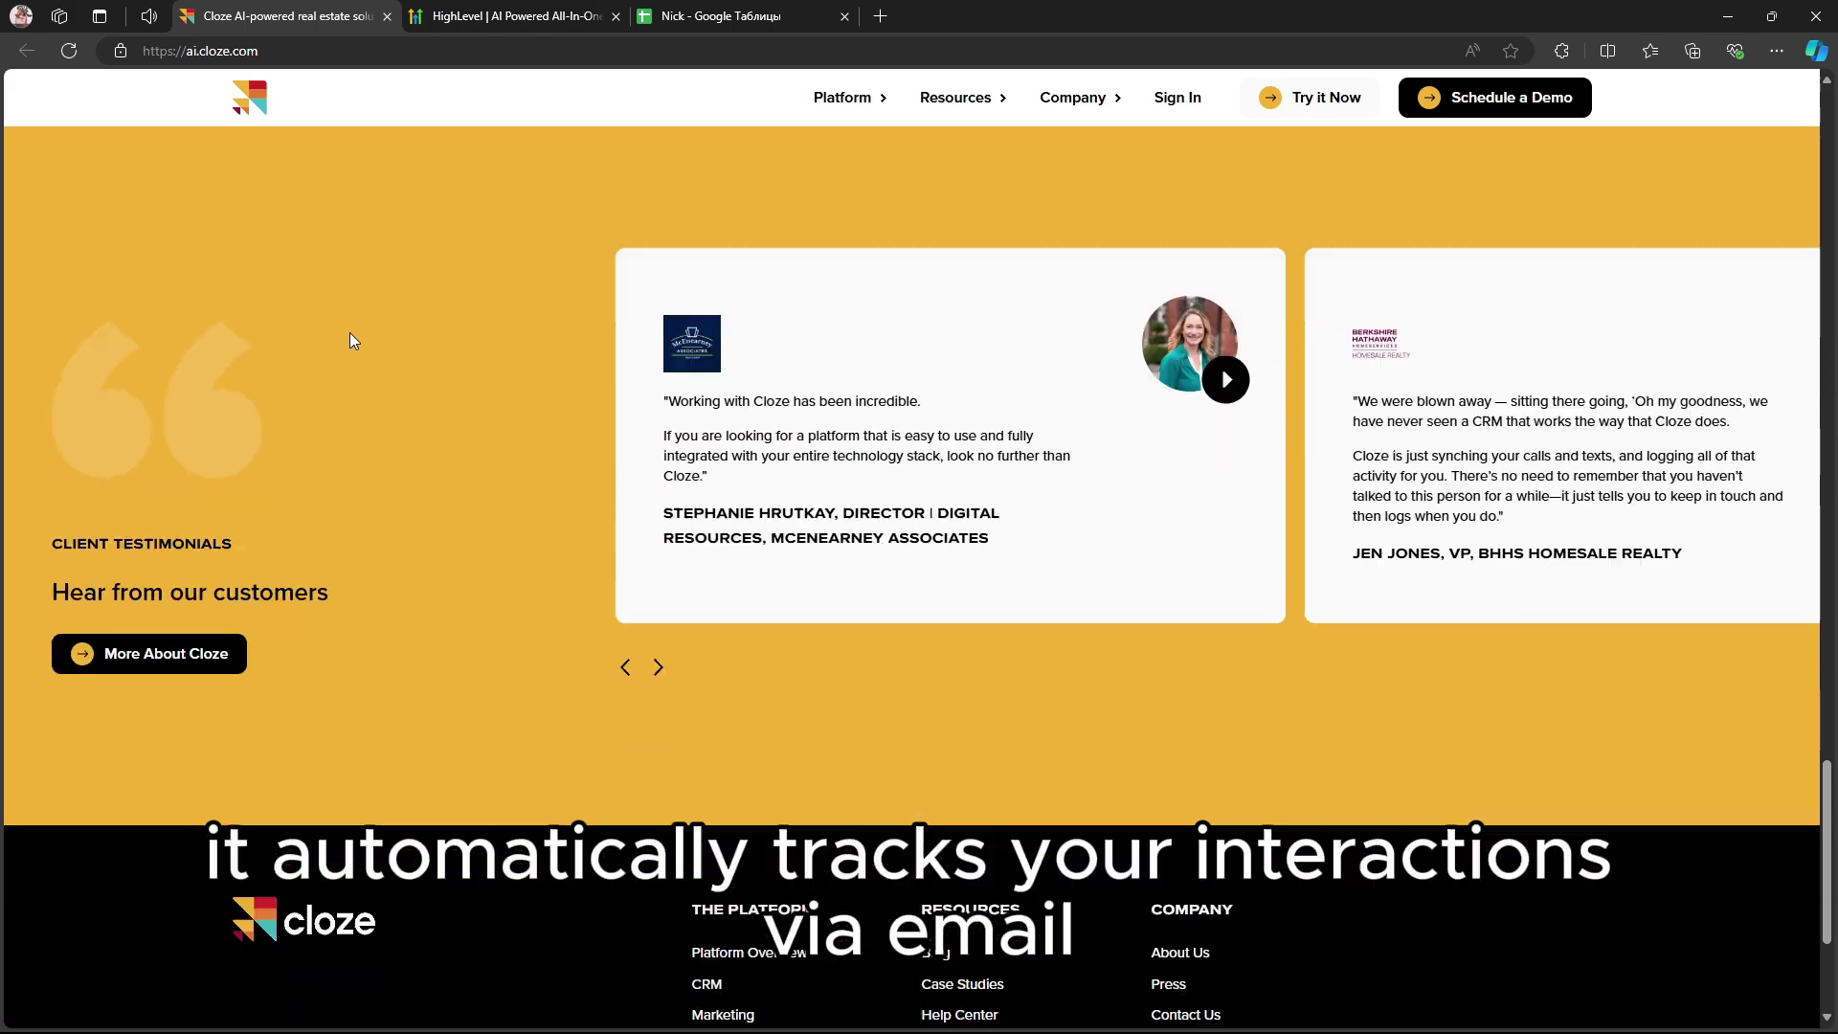
scroll(349, 333, "down", 2)
scroll(349, 333, "up", 8)
scroll(350, 332, "up", 5)
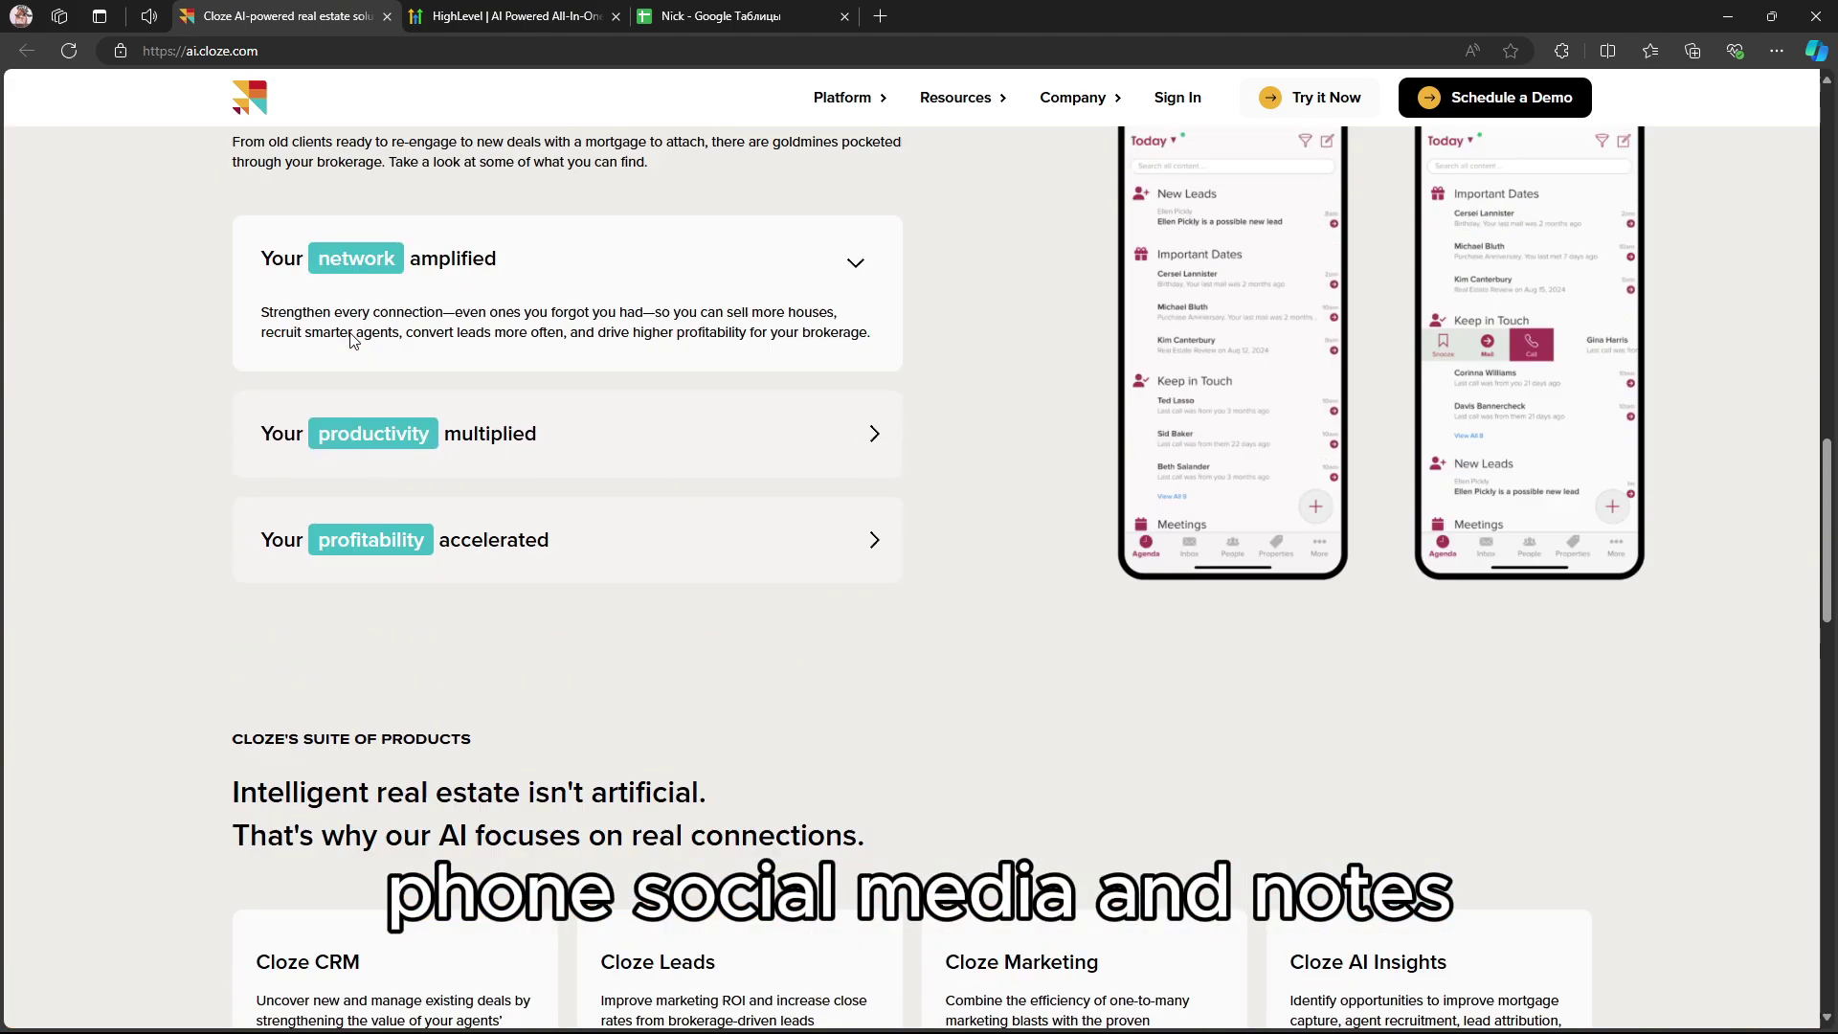
scroll(348, 332, "up", 5)
scroll(349, 341, "up", 5)
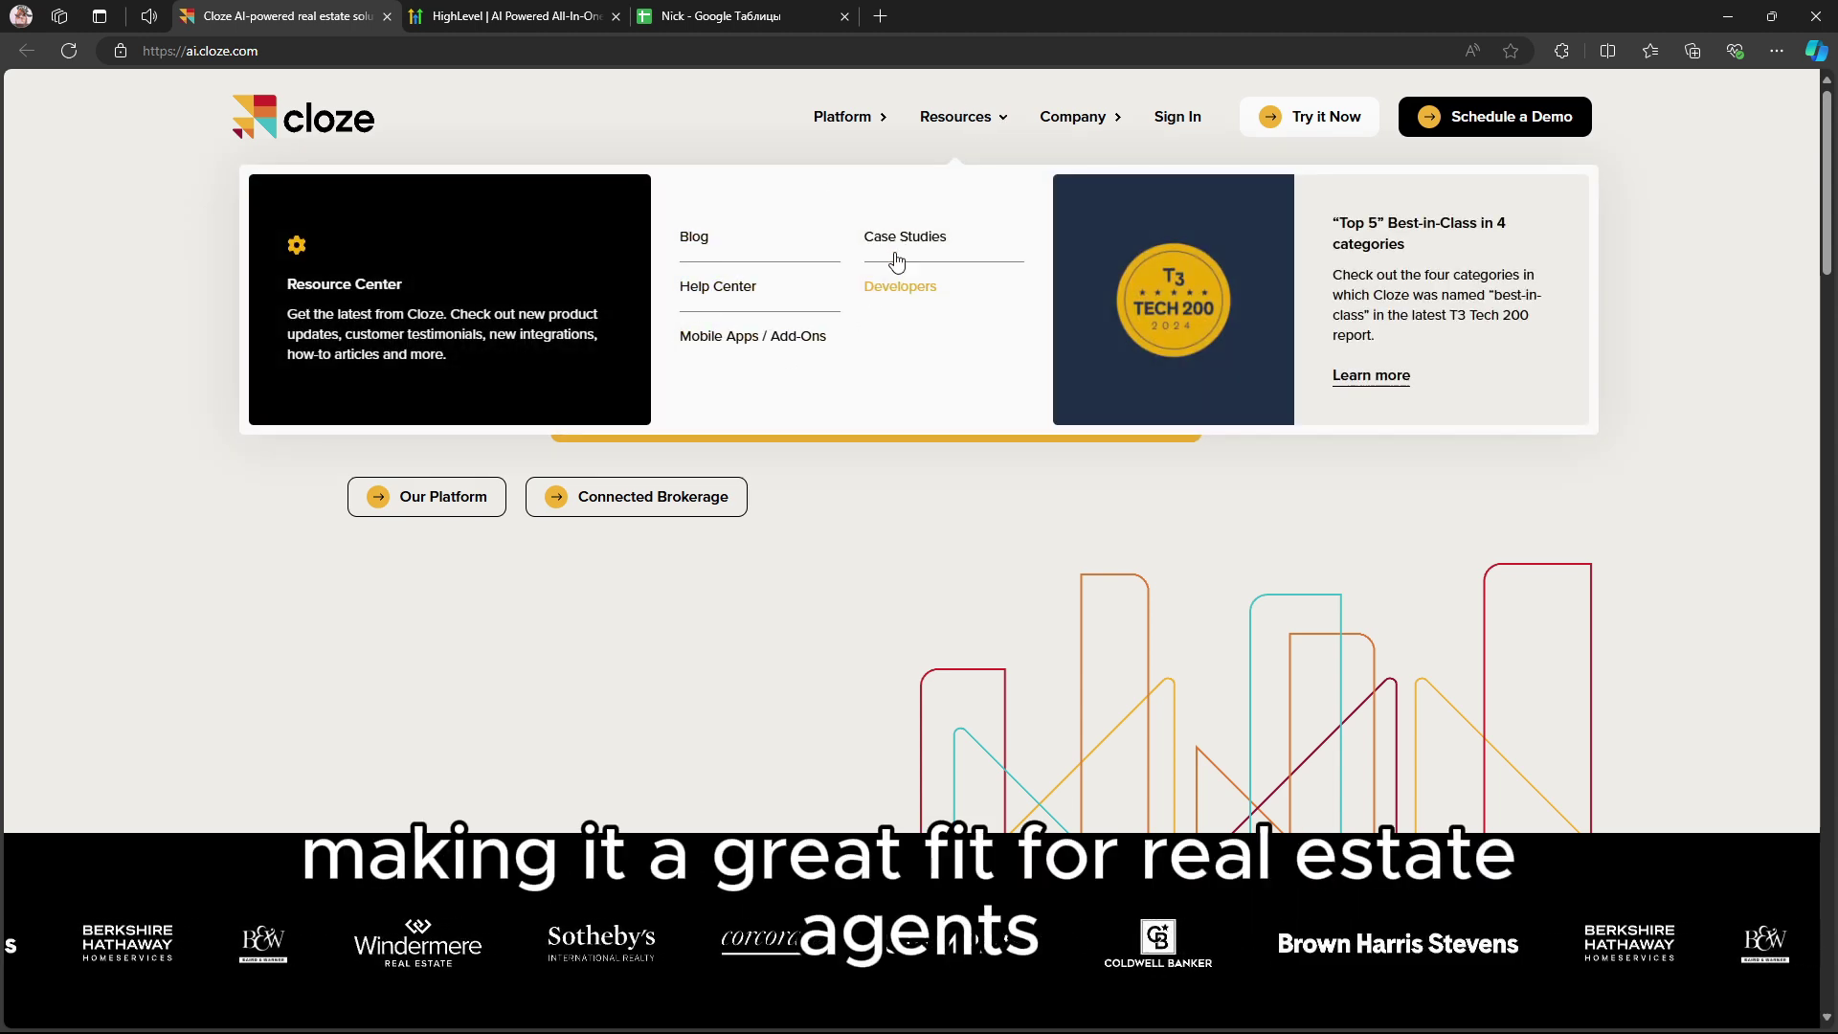
mouse_move(1073, 96)
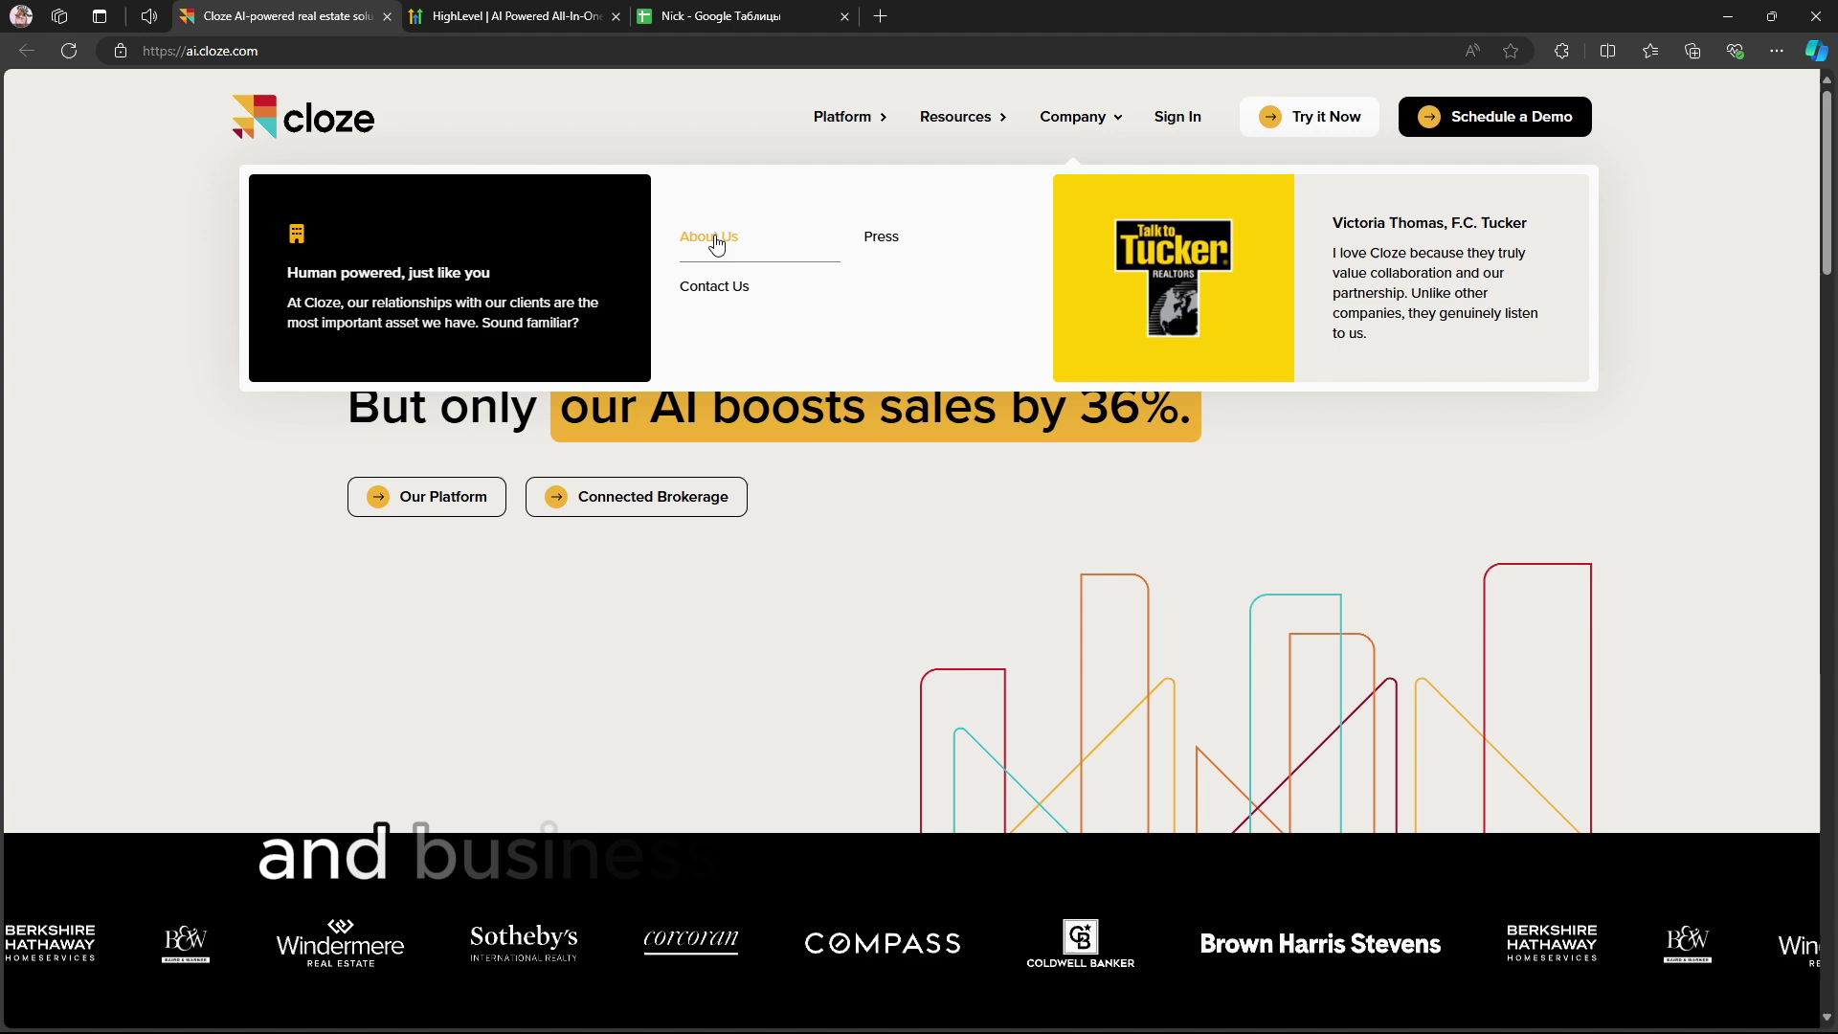
Step: Go to Cloze's About Us page via the Company menu
left_click(709, 238)
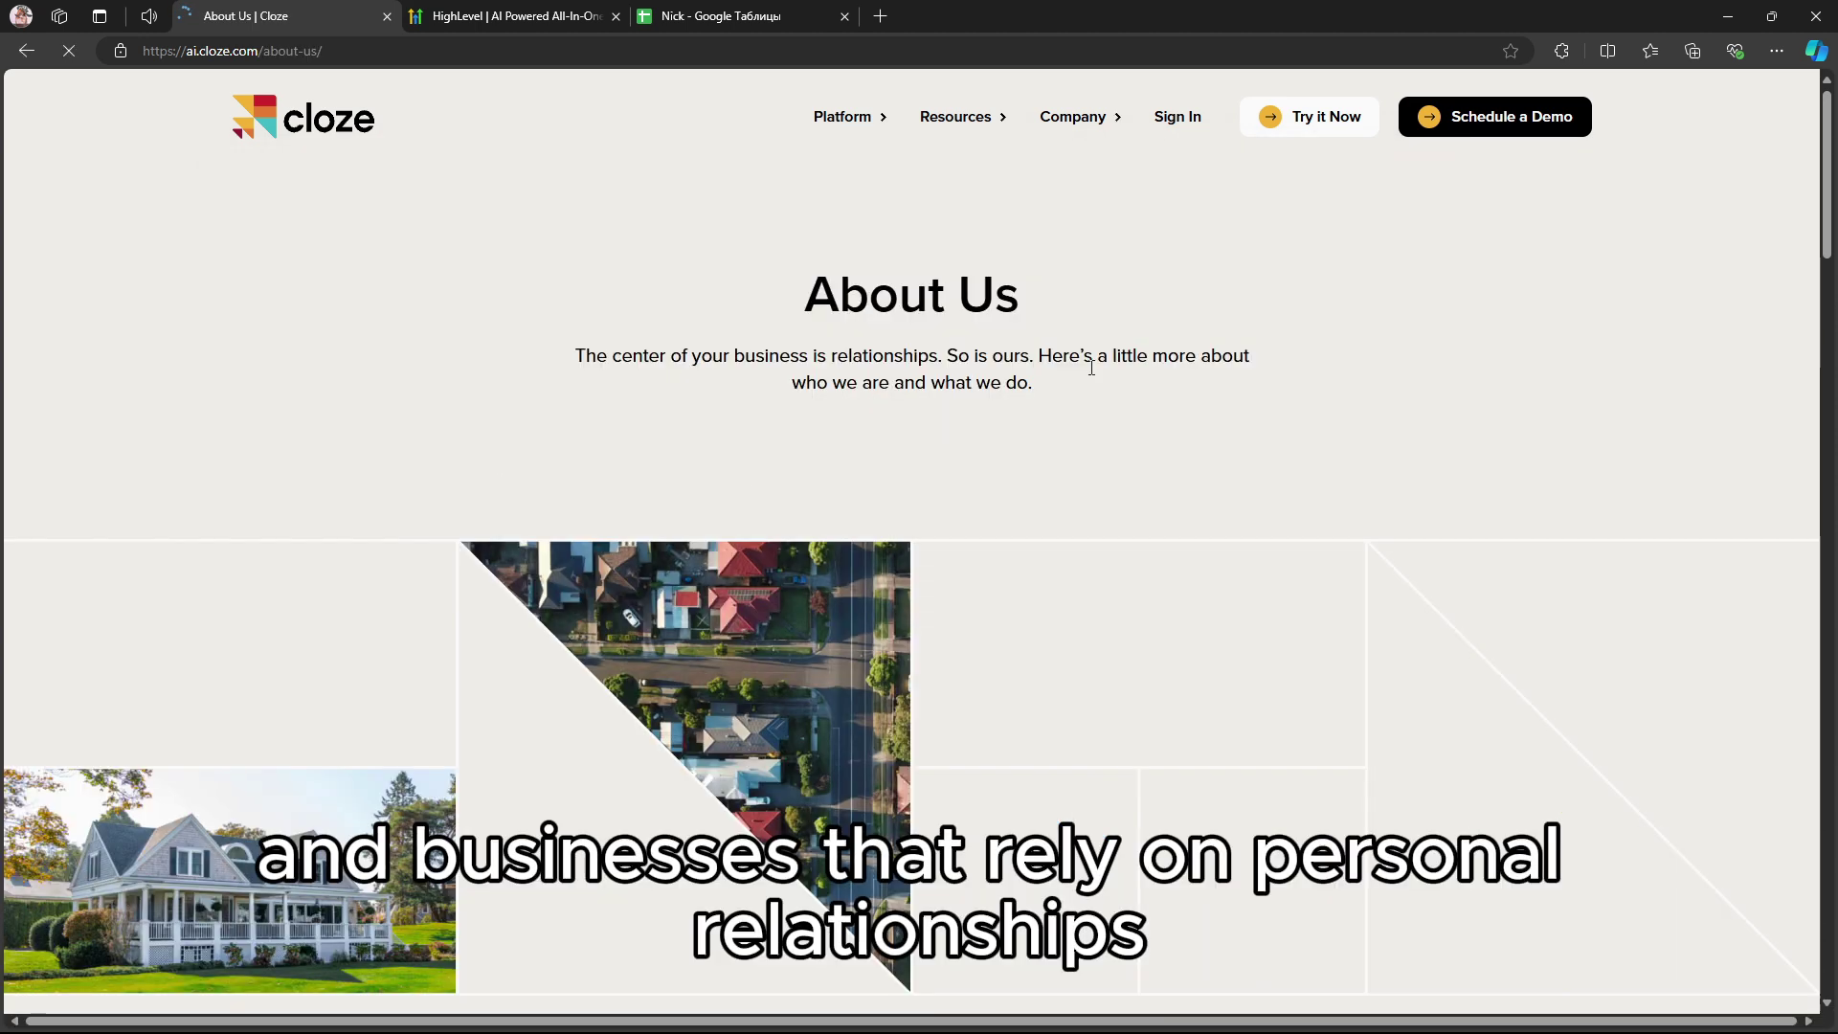
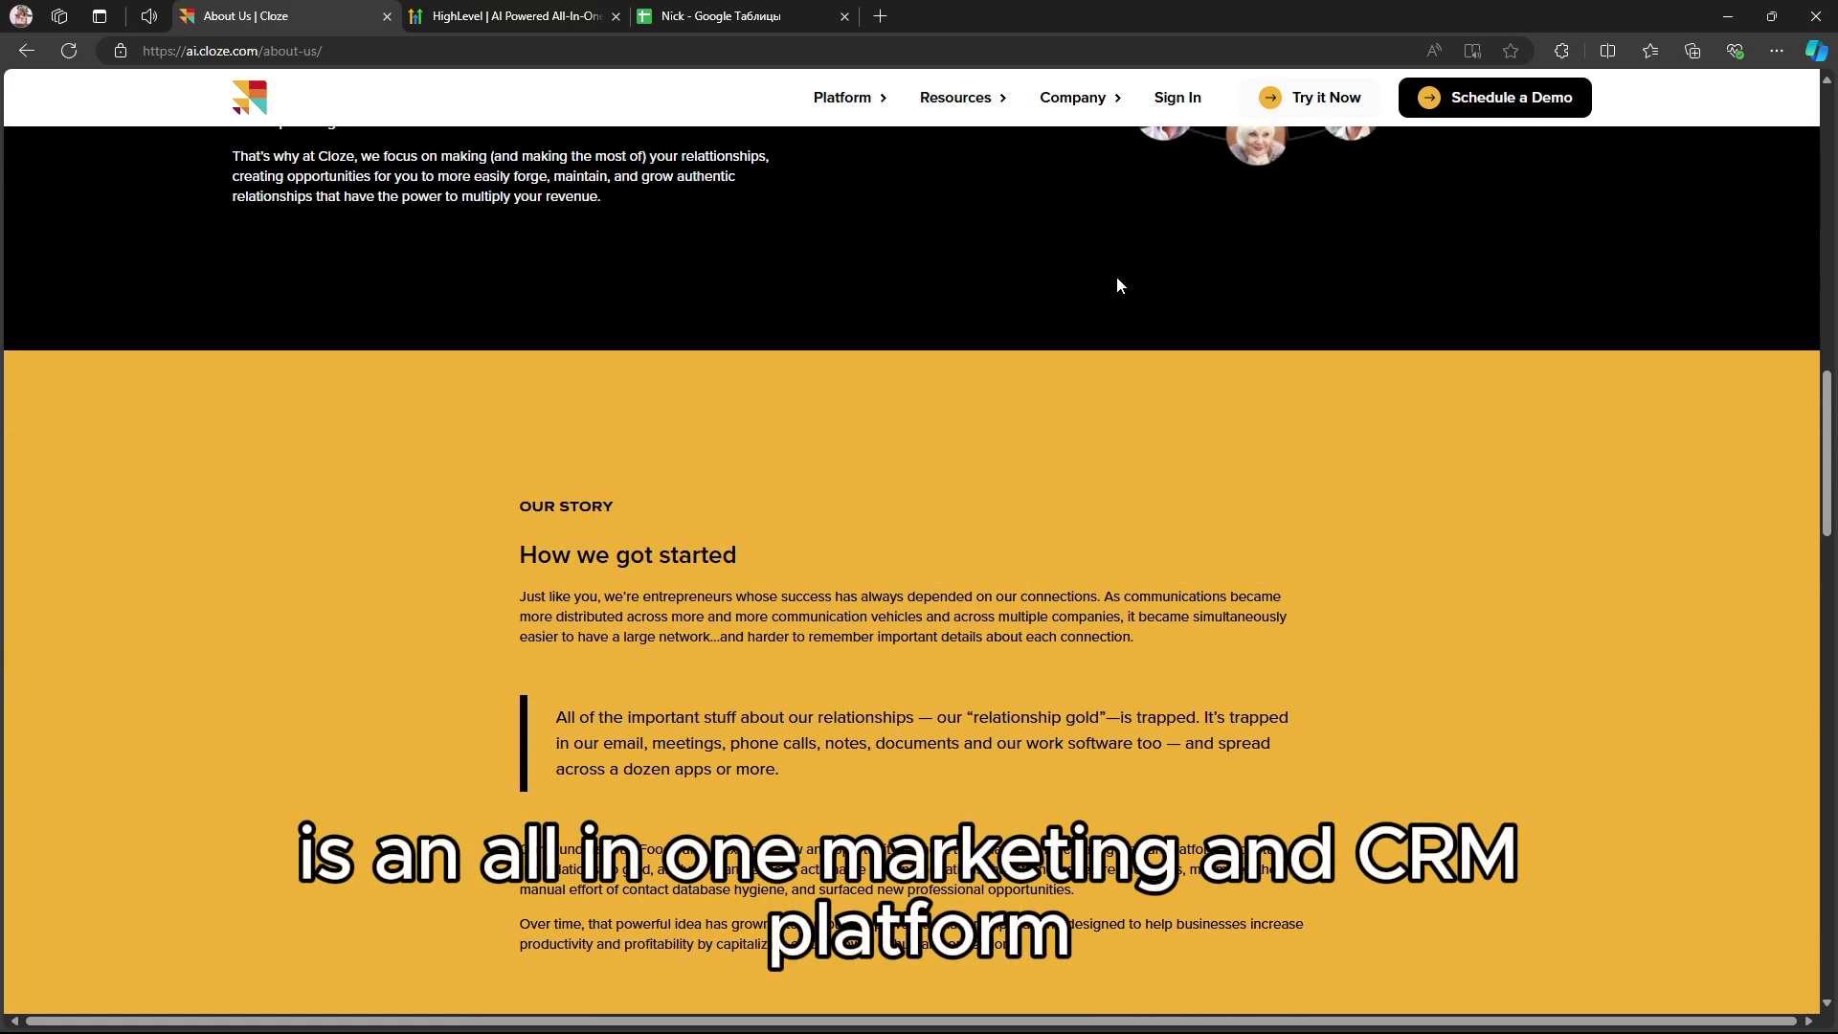
scroll(1116, 276, "down", 5)
scroll(1112, 273, "down", 5)
scroll(1112, 273, "down", 5)
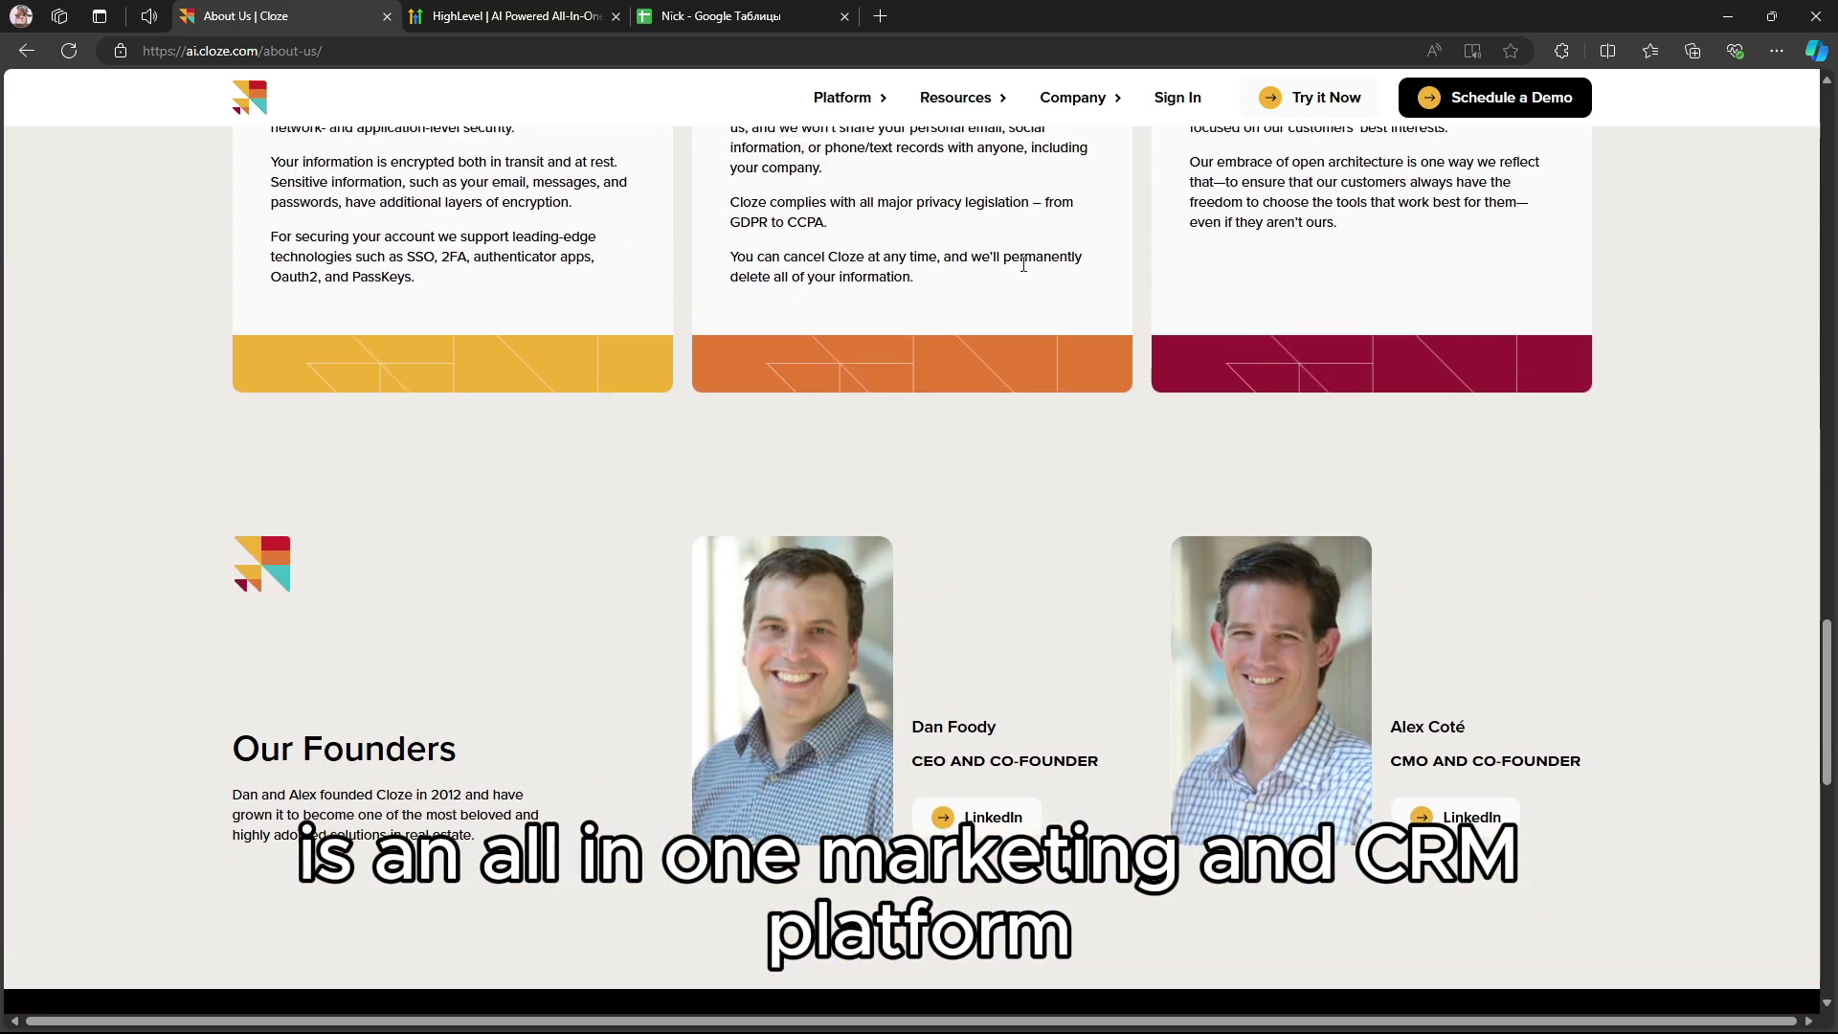
scroll(1116, 281, "up", 5)
Step: Bring up the HighLevel 30-day trial page and read down to the white label platform section
left_click(511, 15)
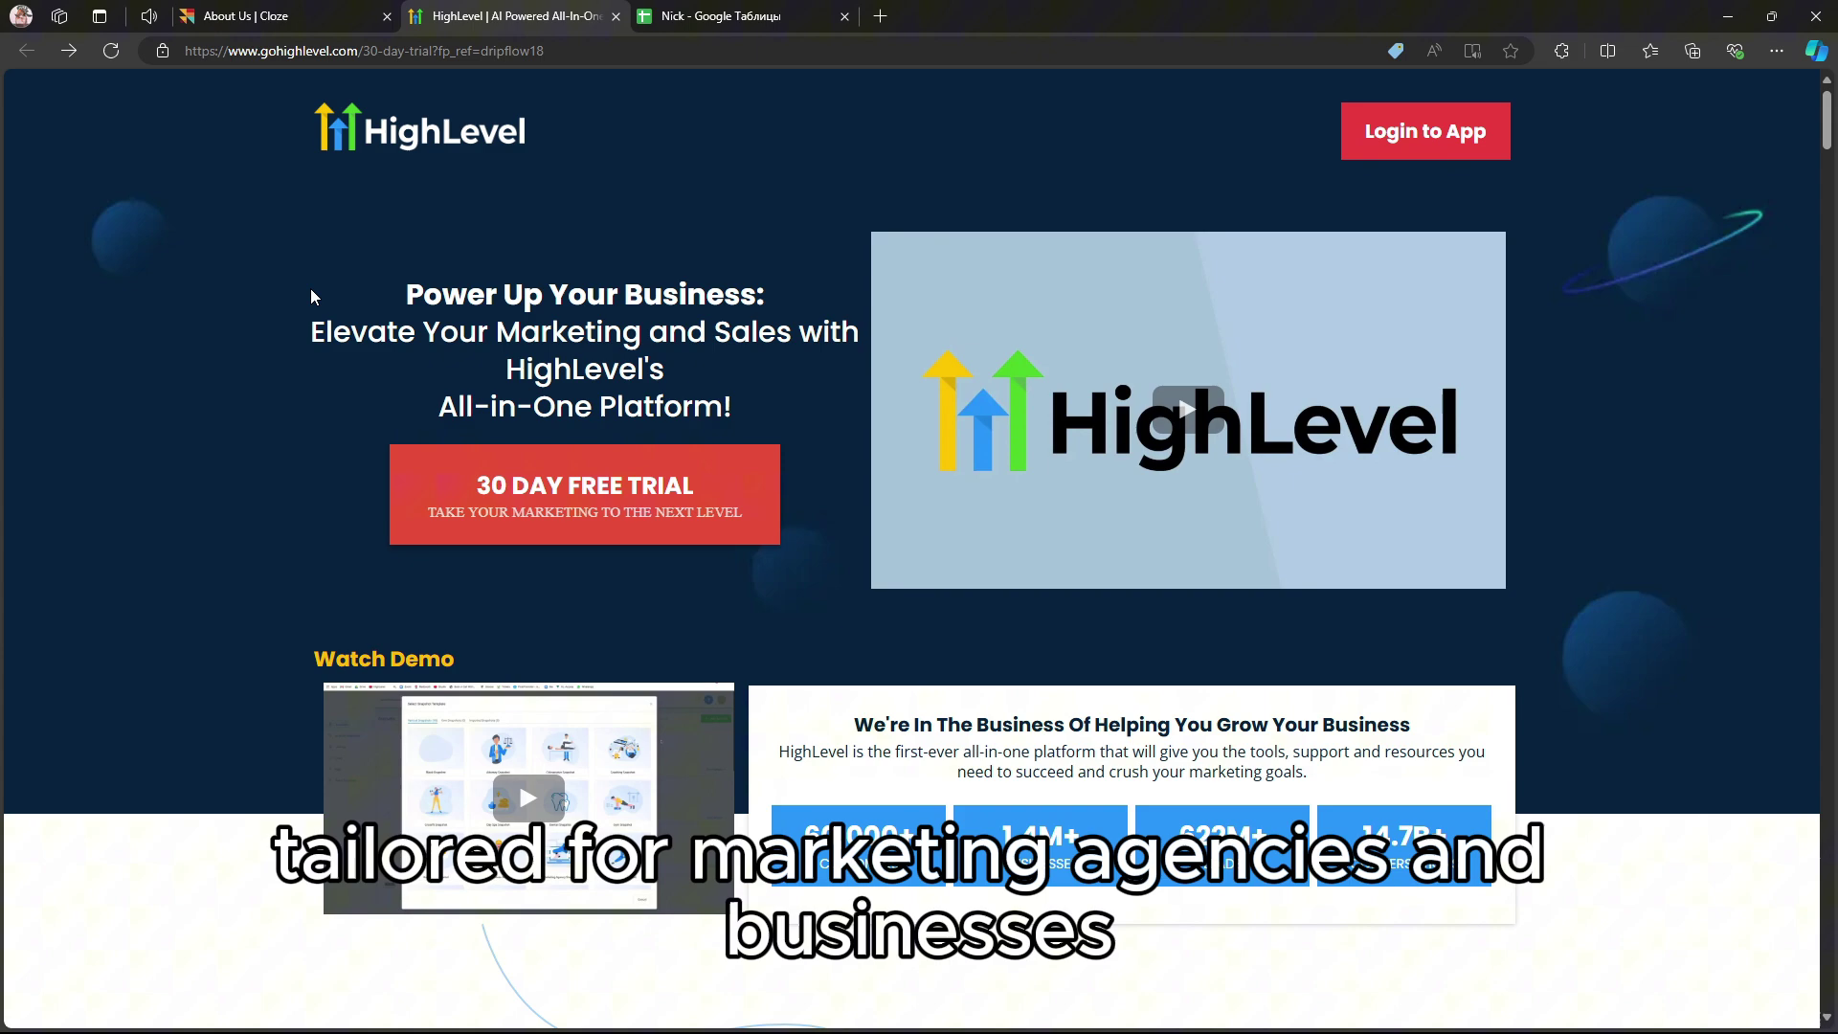
scroll(303, 294, "down", 5)
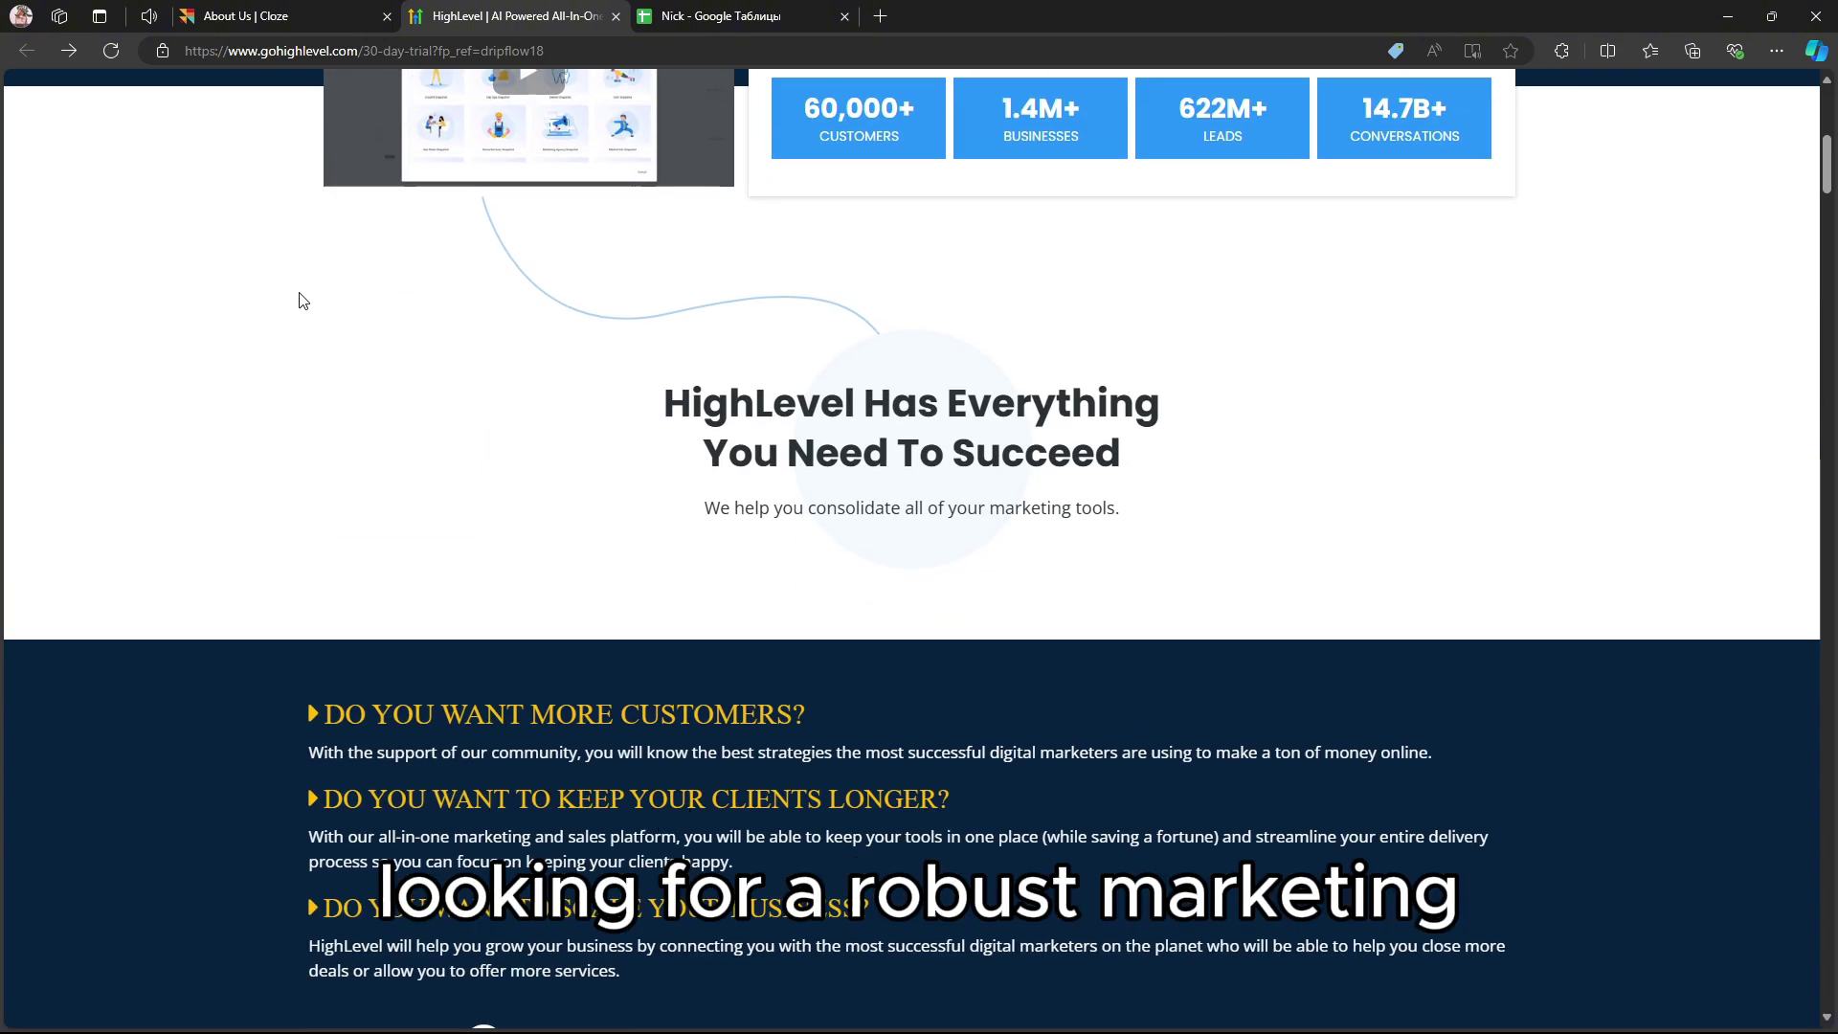
scroll(299, 301, "down", 2)
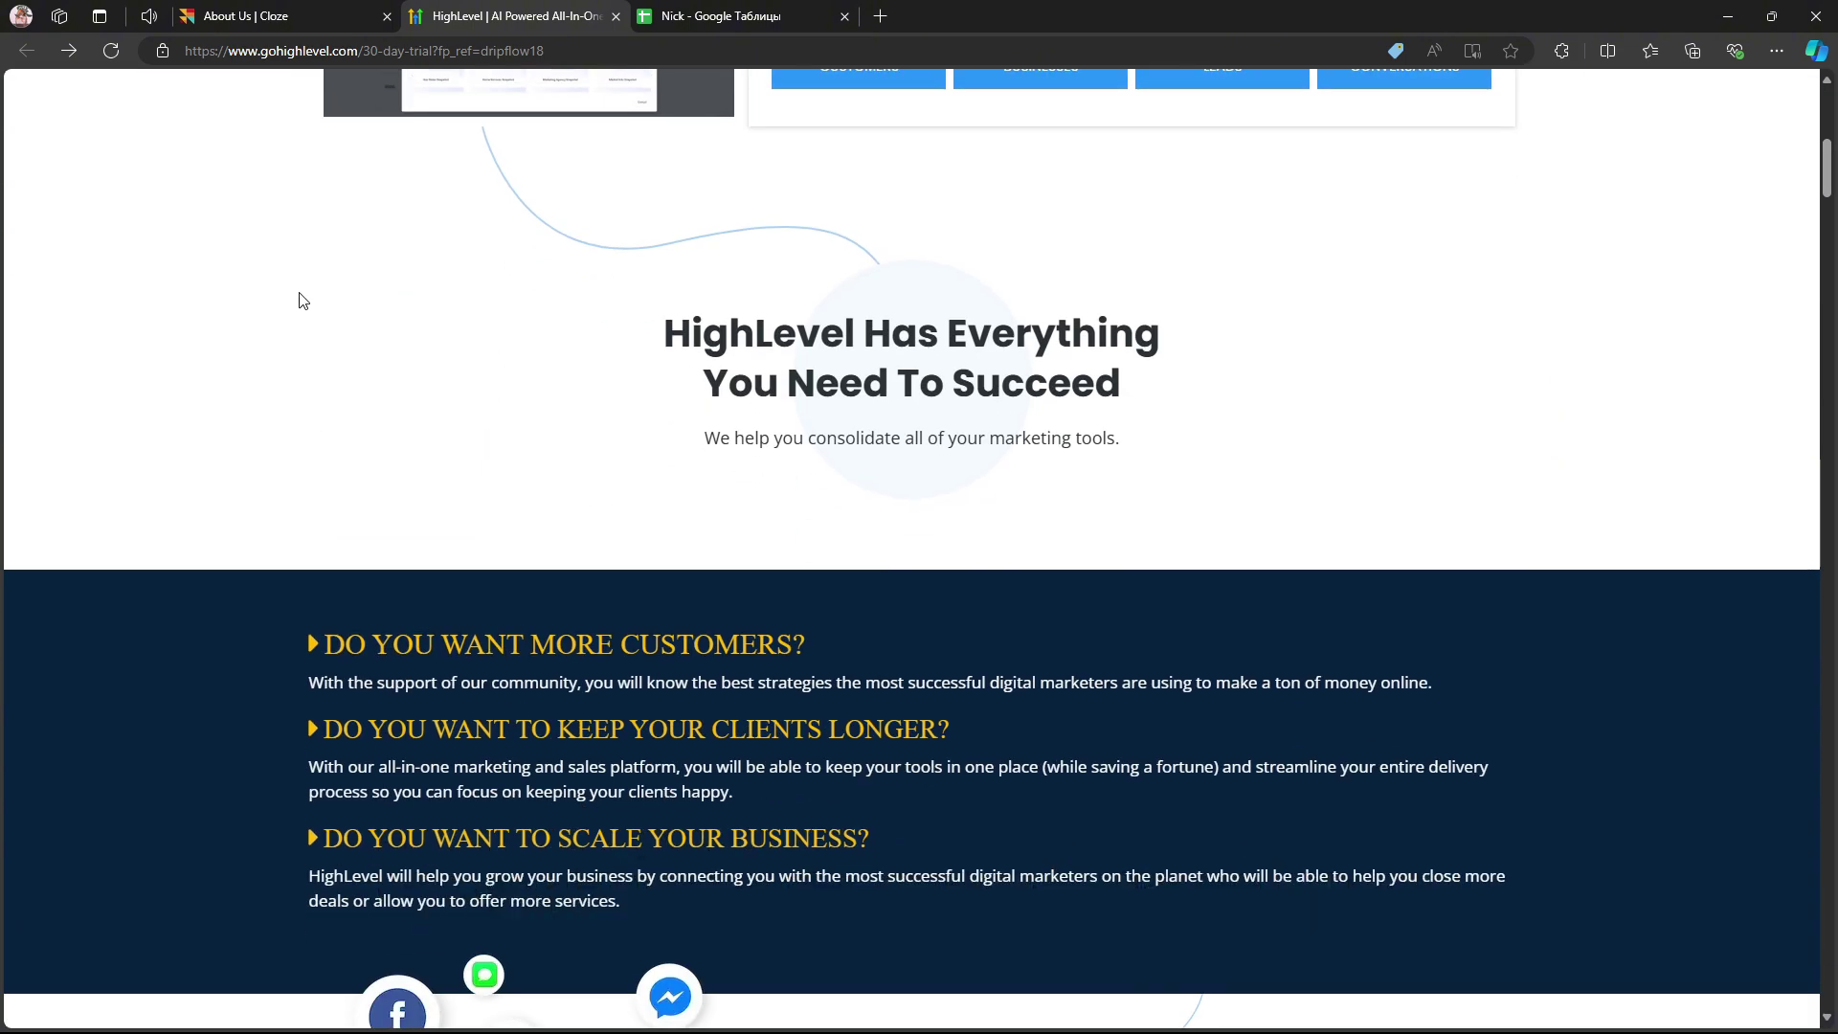
scroll(301, 300, "down", 5)
scroll(303, 301, "down", 2)
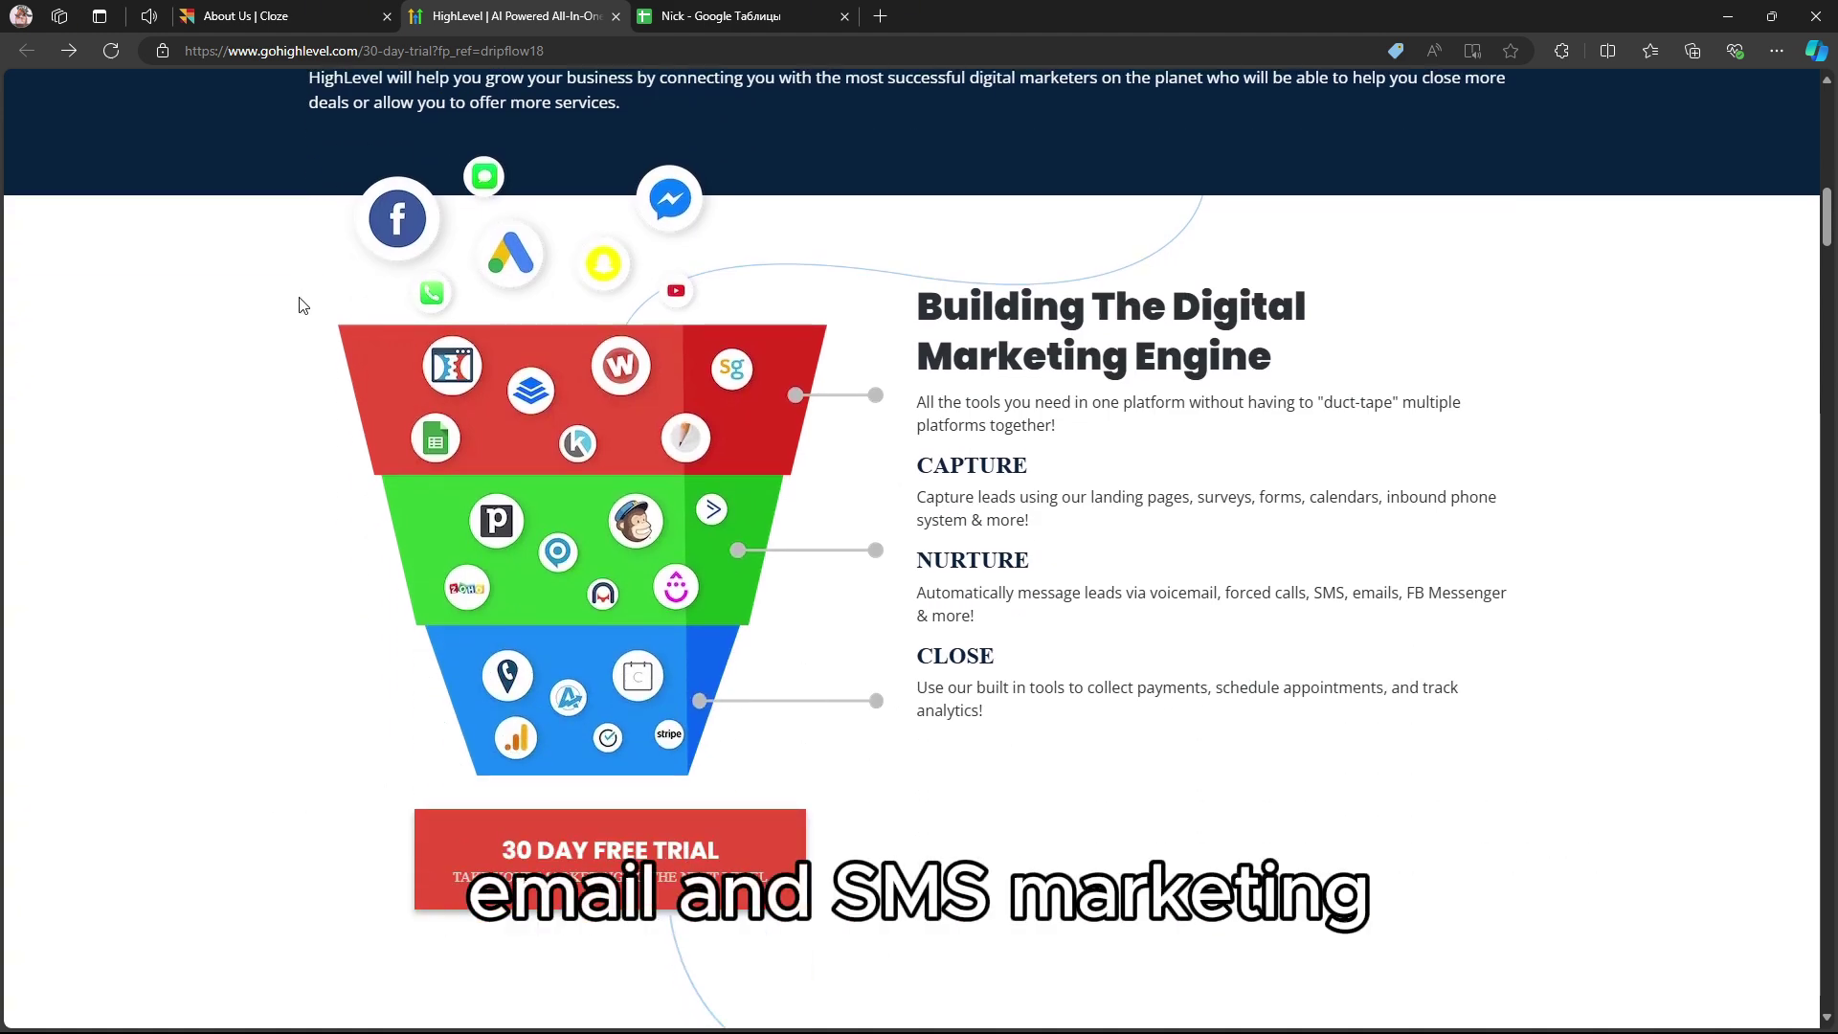
scroll(302, 305, "down", 2)
scroll(301, 305, "down", 5)
scroll(303, 305, "down", 3)
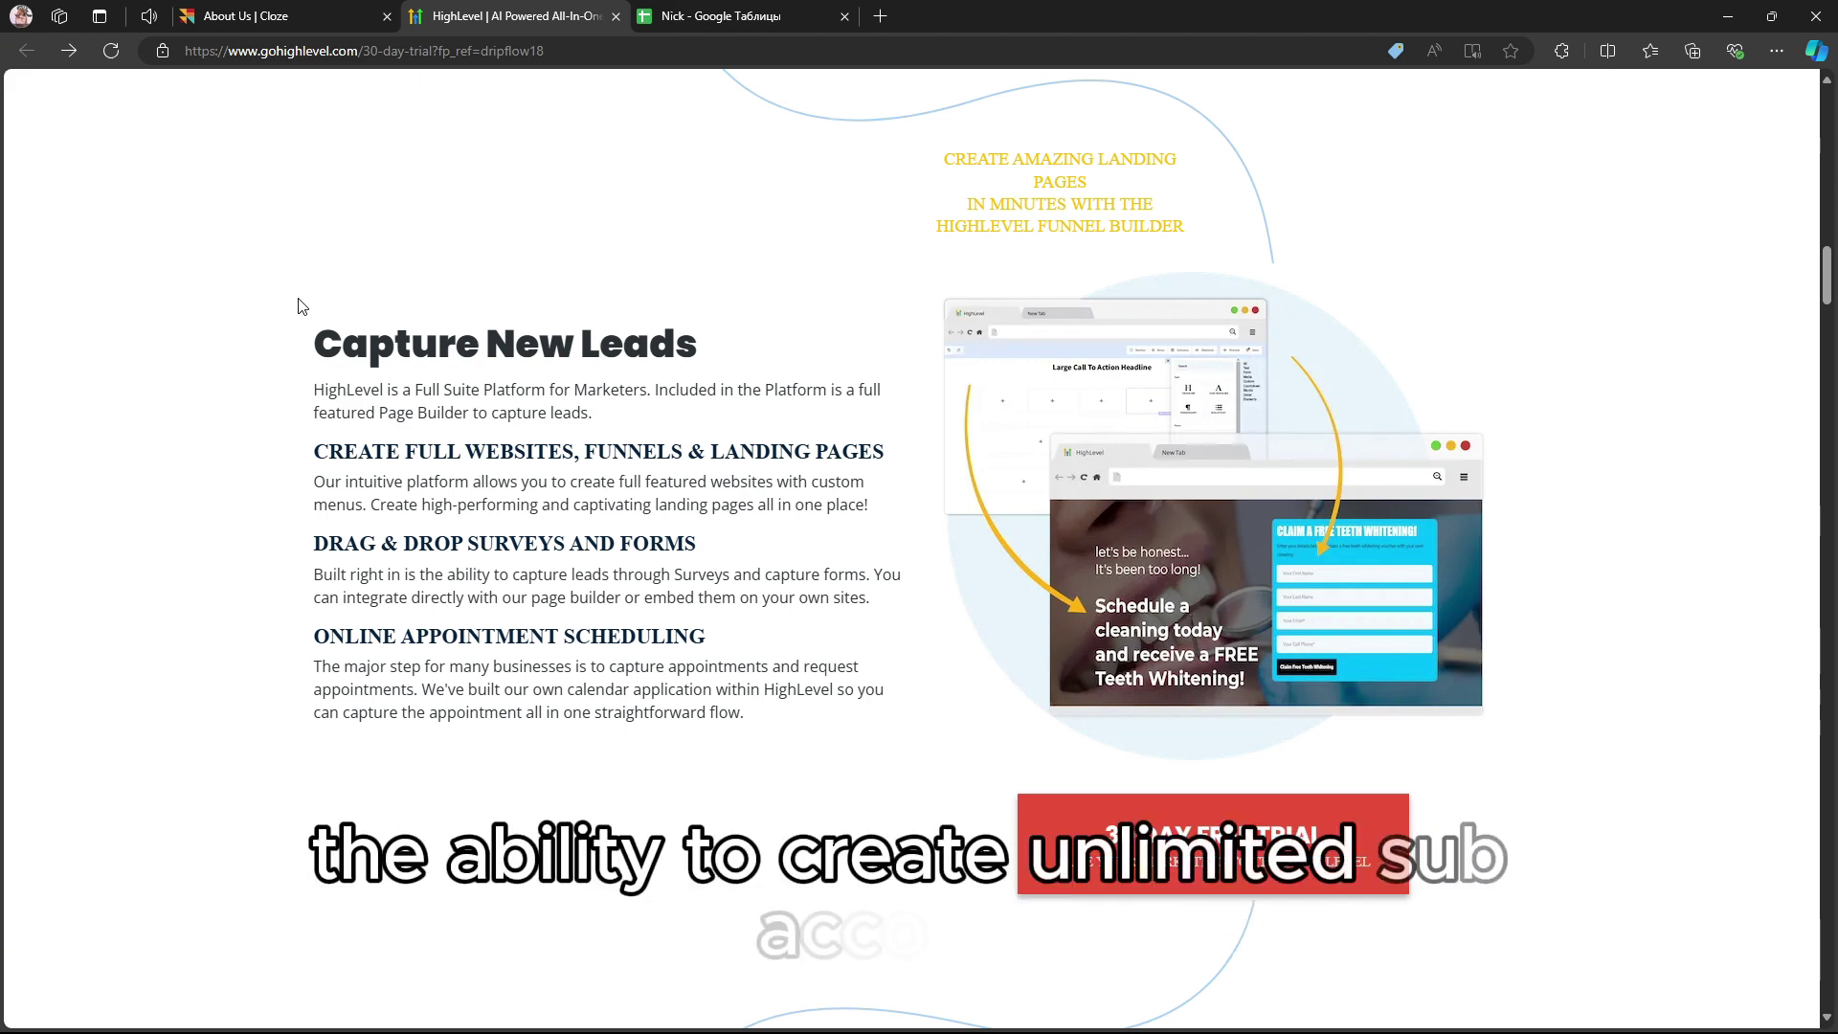
scroll(303, 304, "down", 1)
scroll(301, 305, "down", 4)
scroll(301, 305, "down", 4)
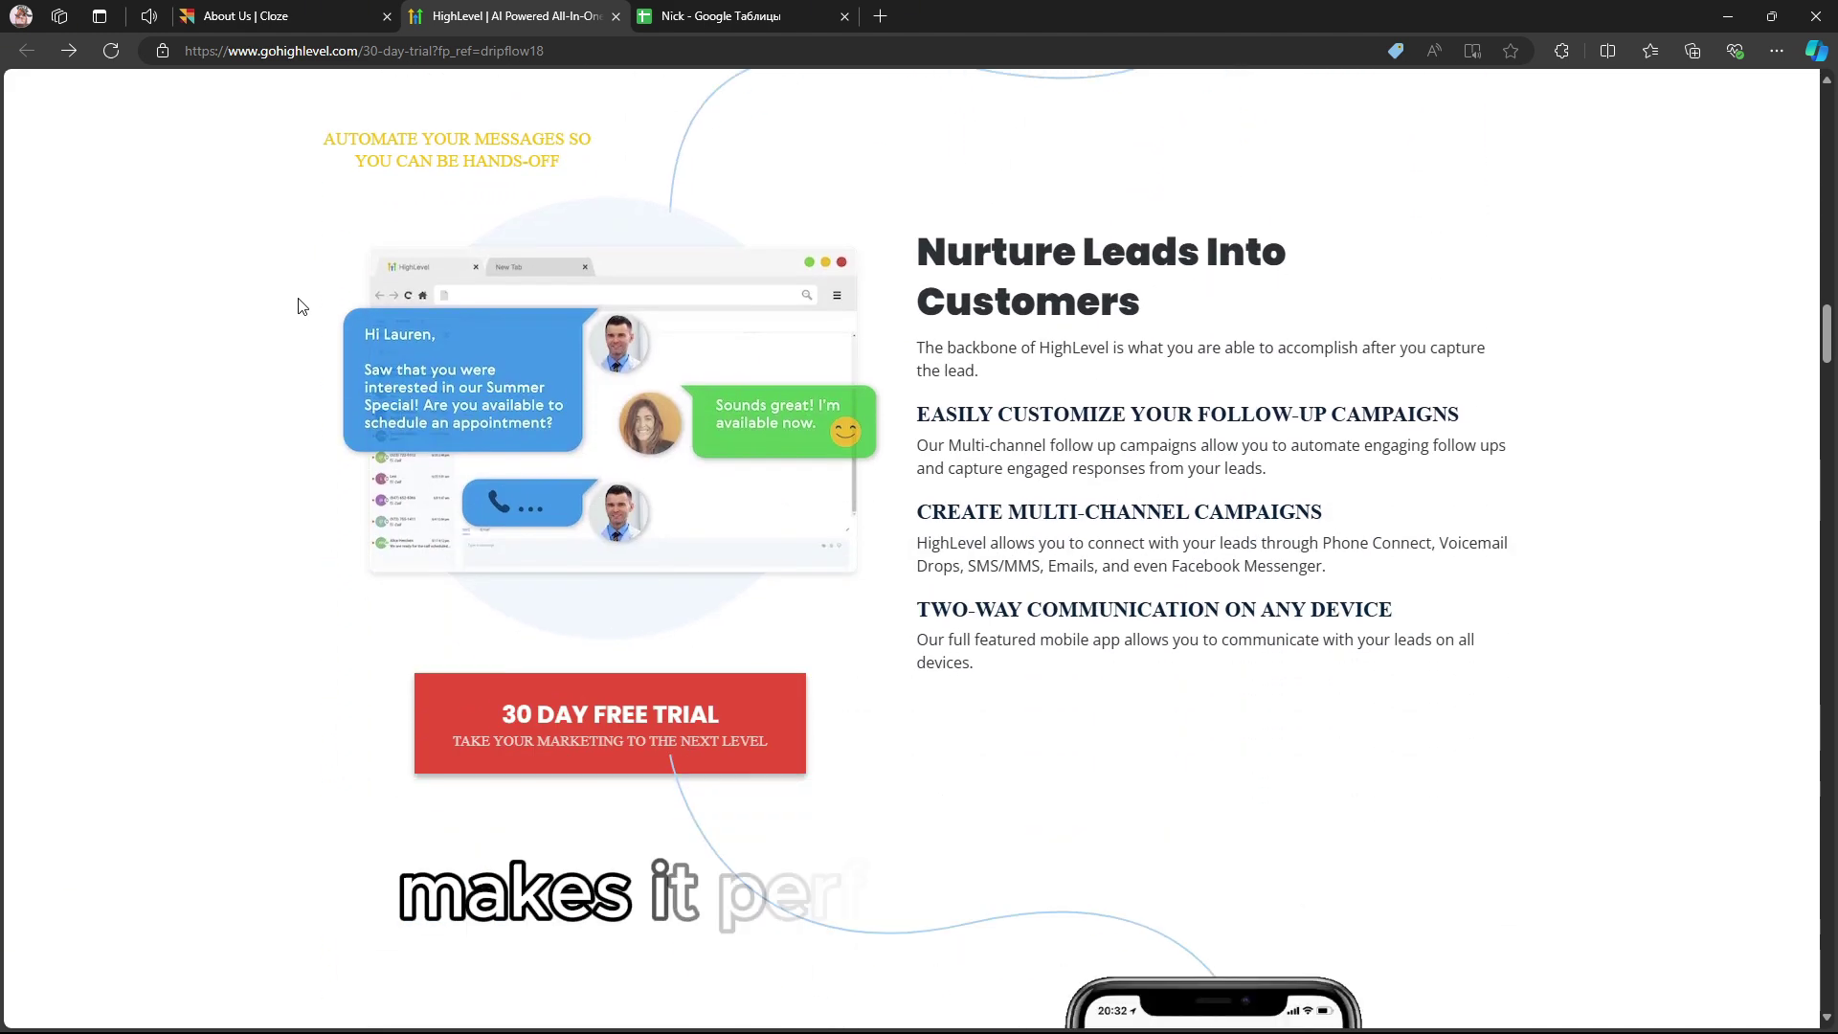
scroll(303, 305, "down", 4)
scroll(301, 304, "down", 3)
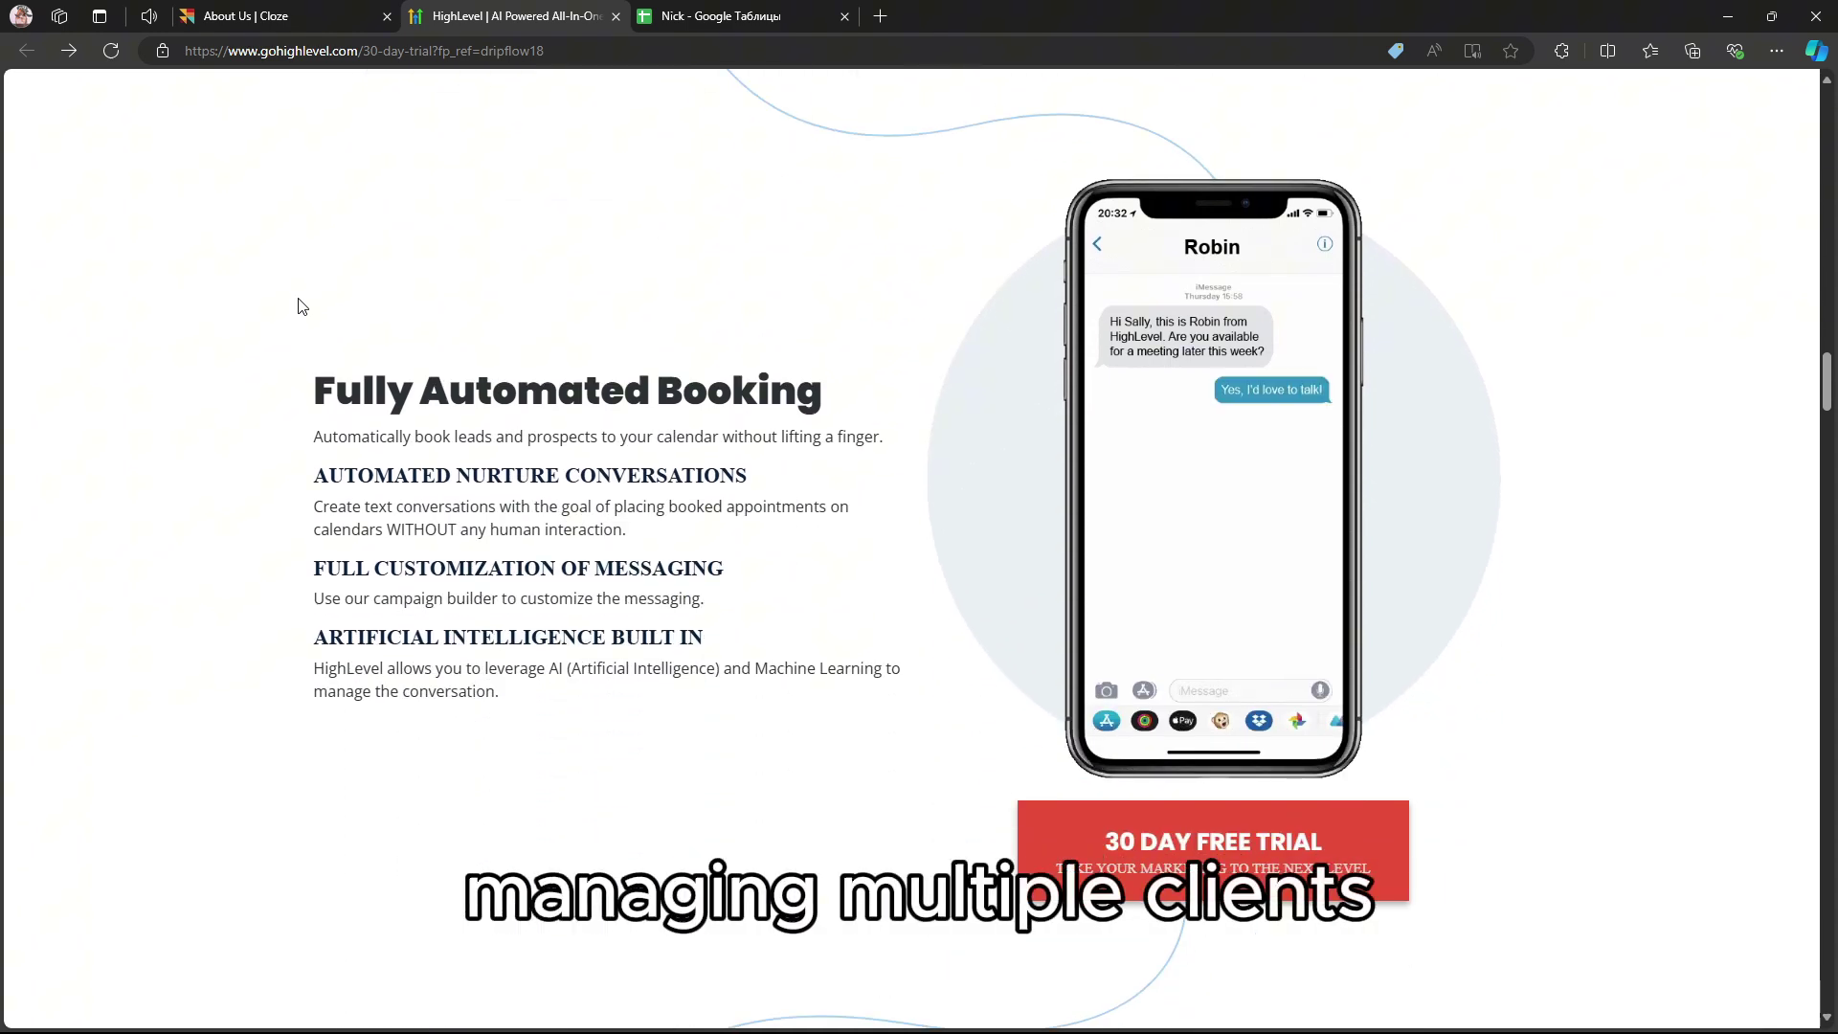
scroll(302, 304, "down", 5)
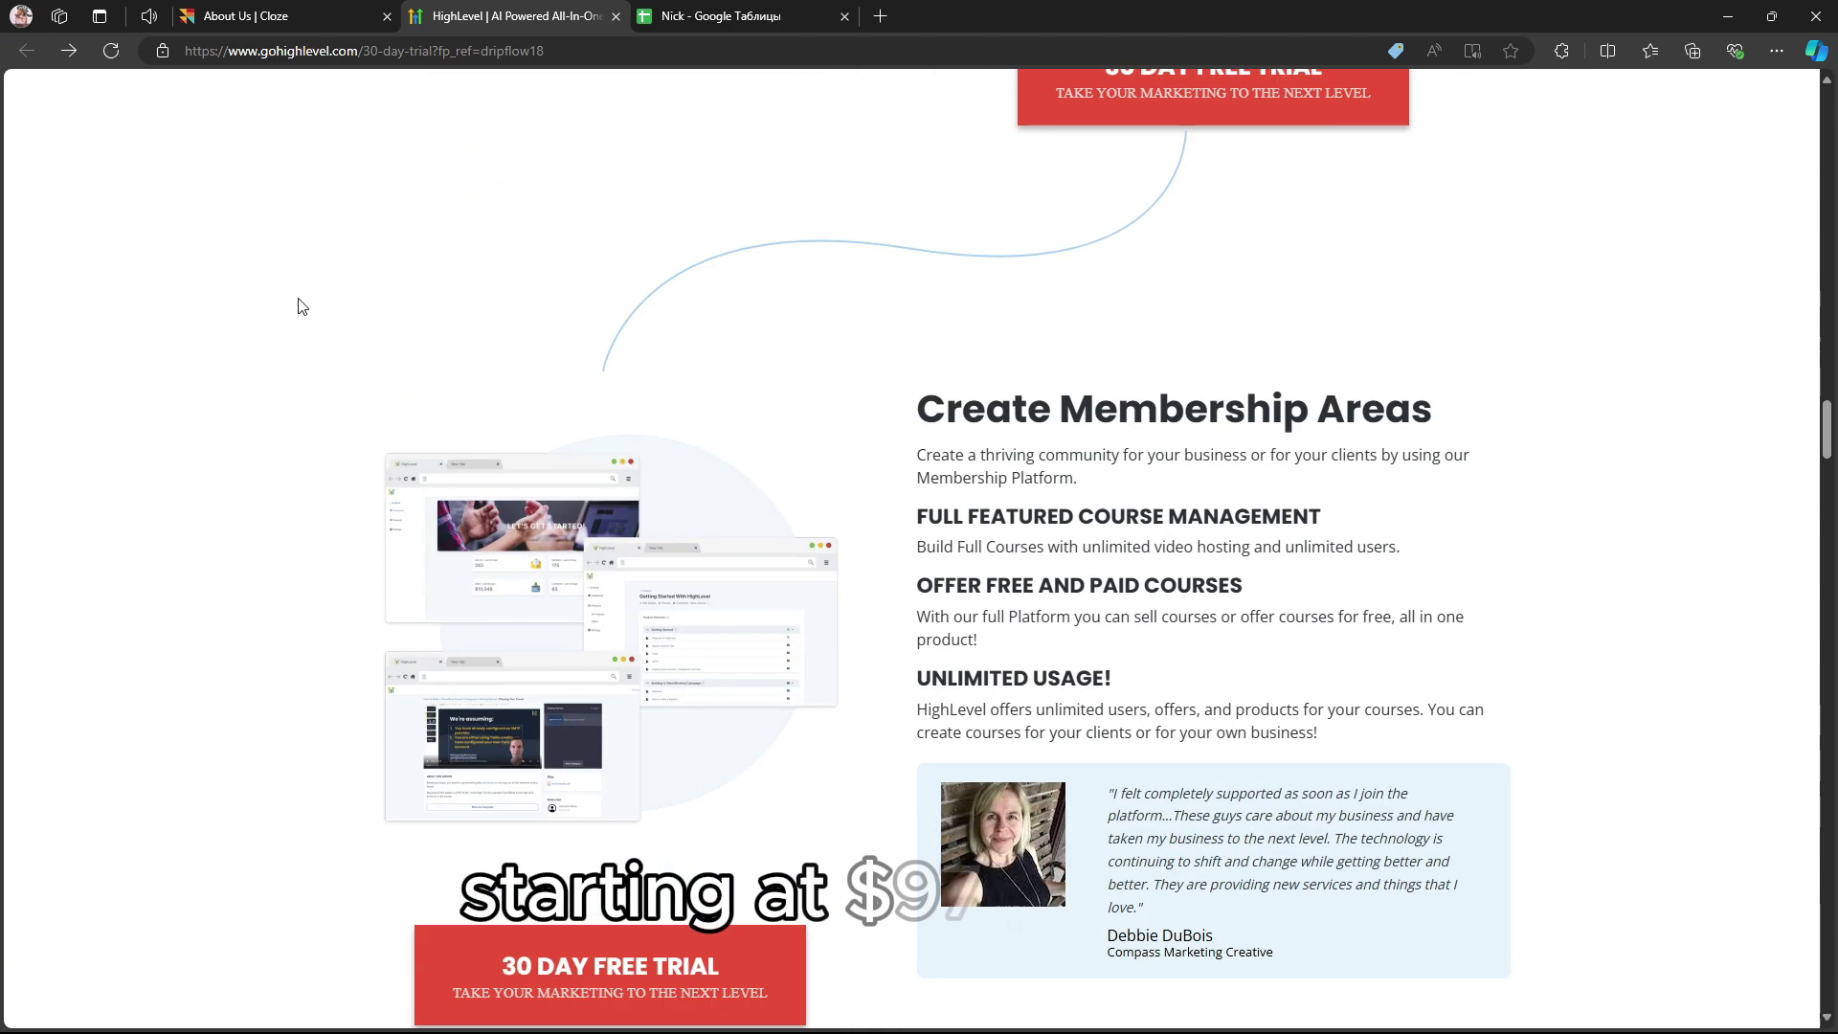
scroll(301, 304, "down", 2)
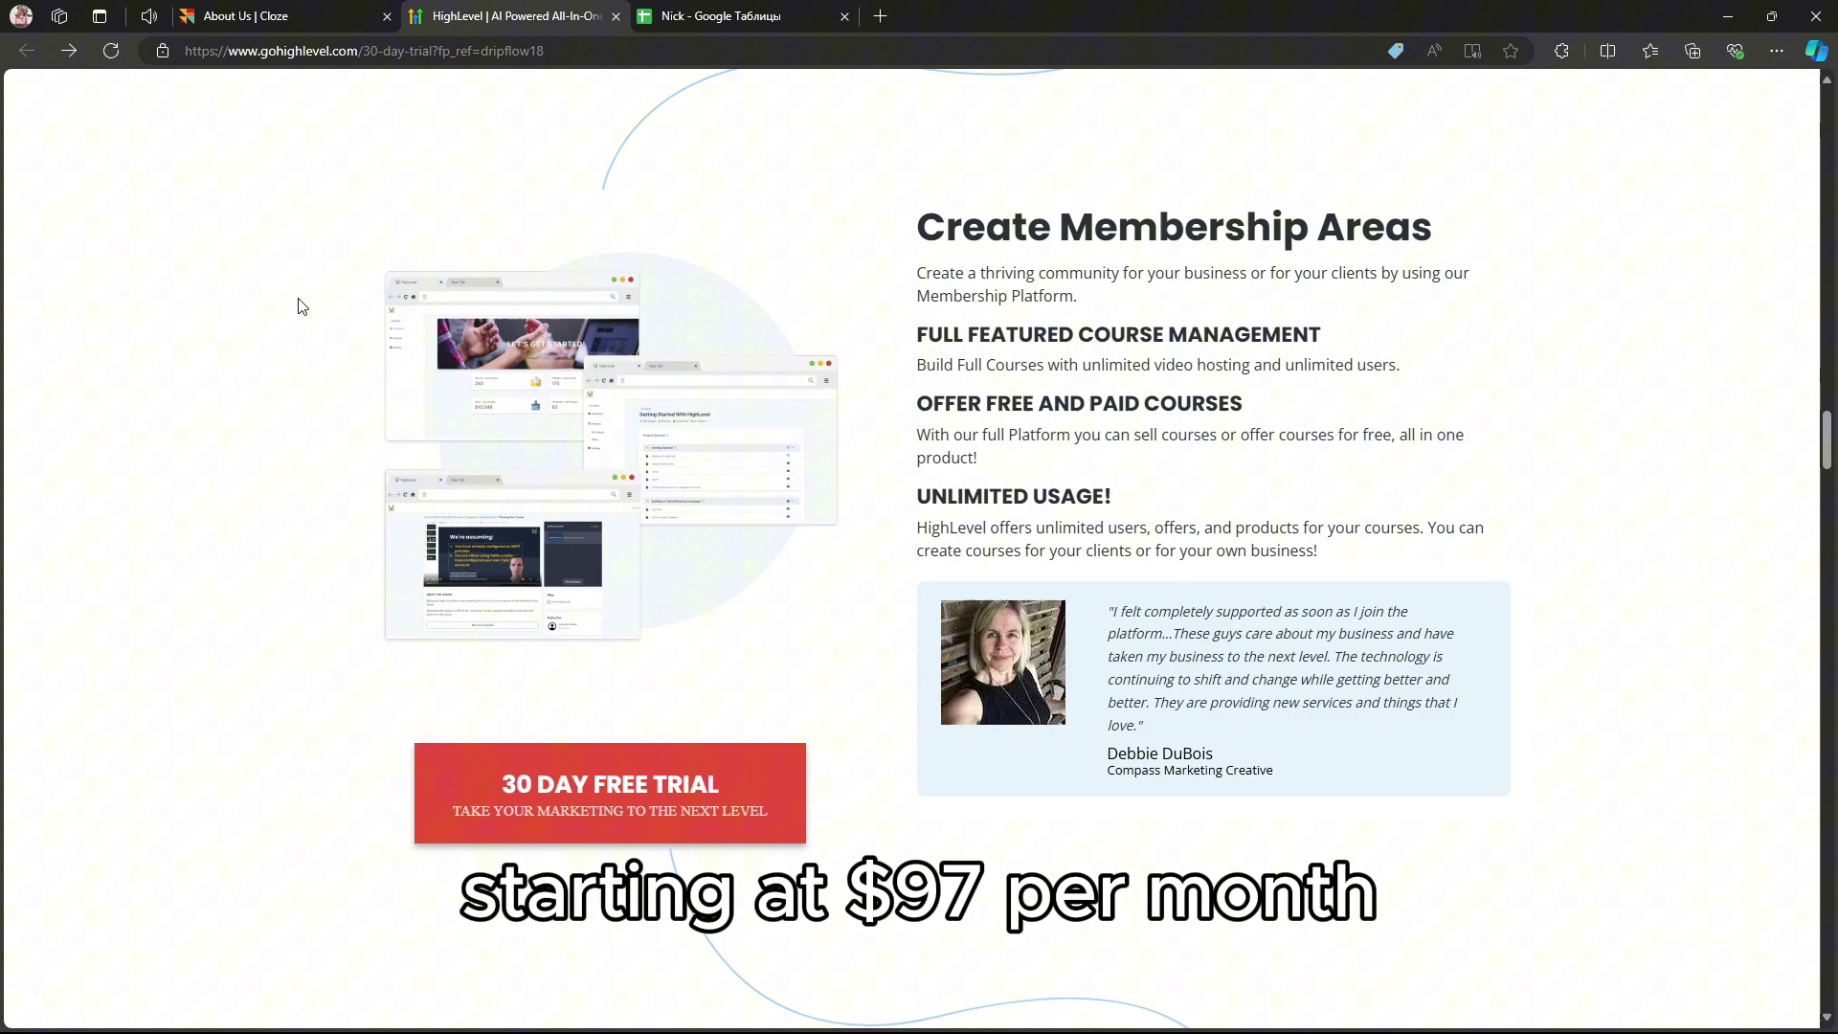
scroll(301, 305, "down", 6)
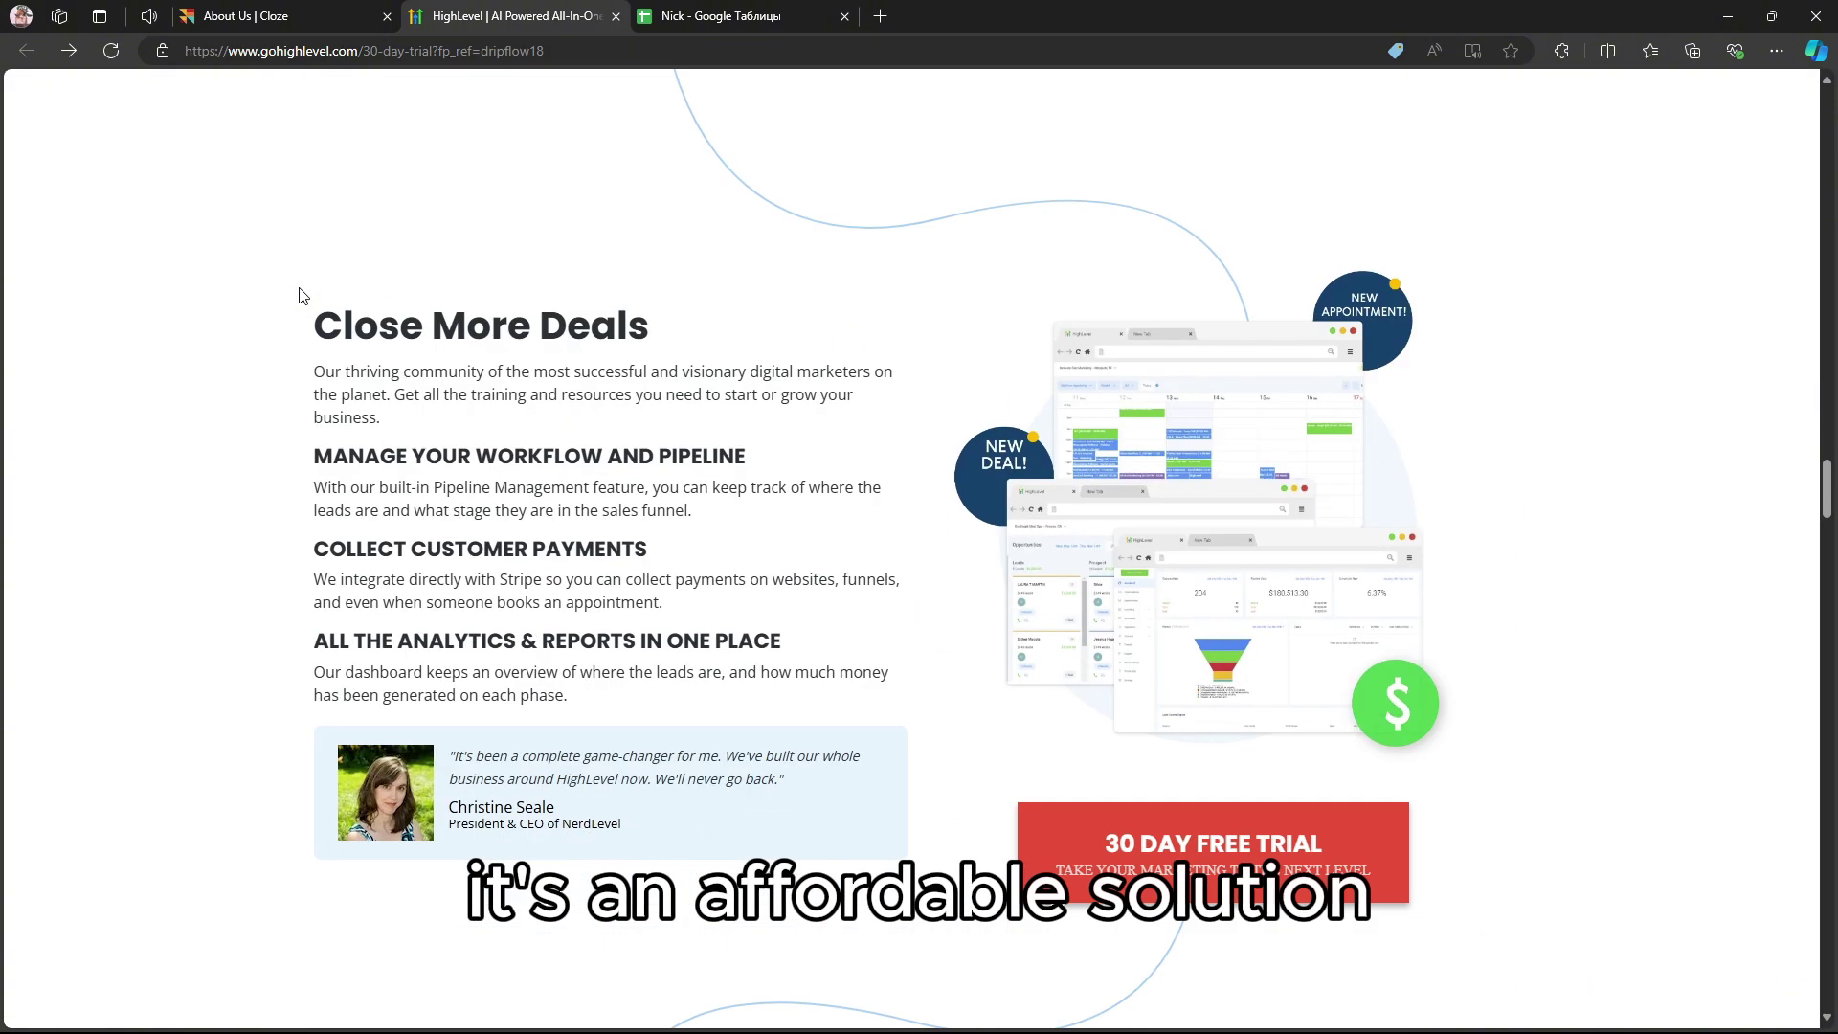
scroll(301, 293, "down", 4)
scroll(302, 293, "down", 2)
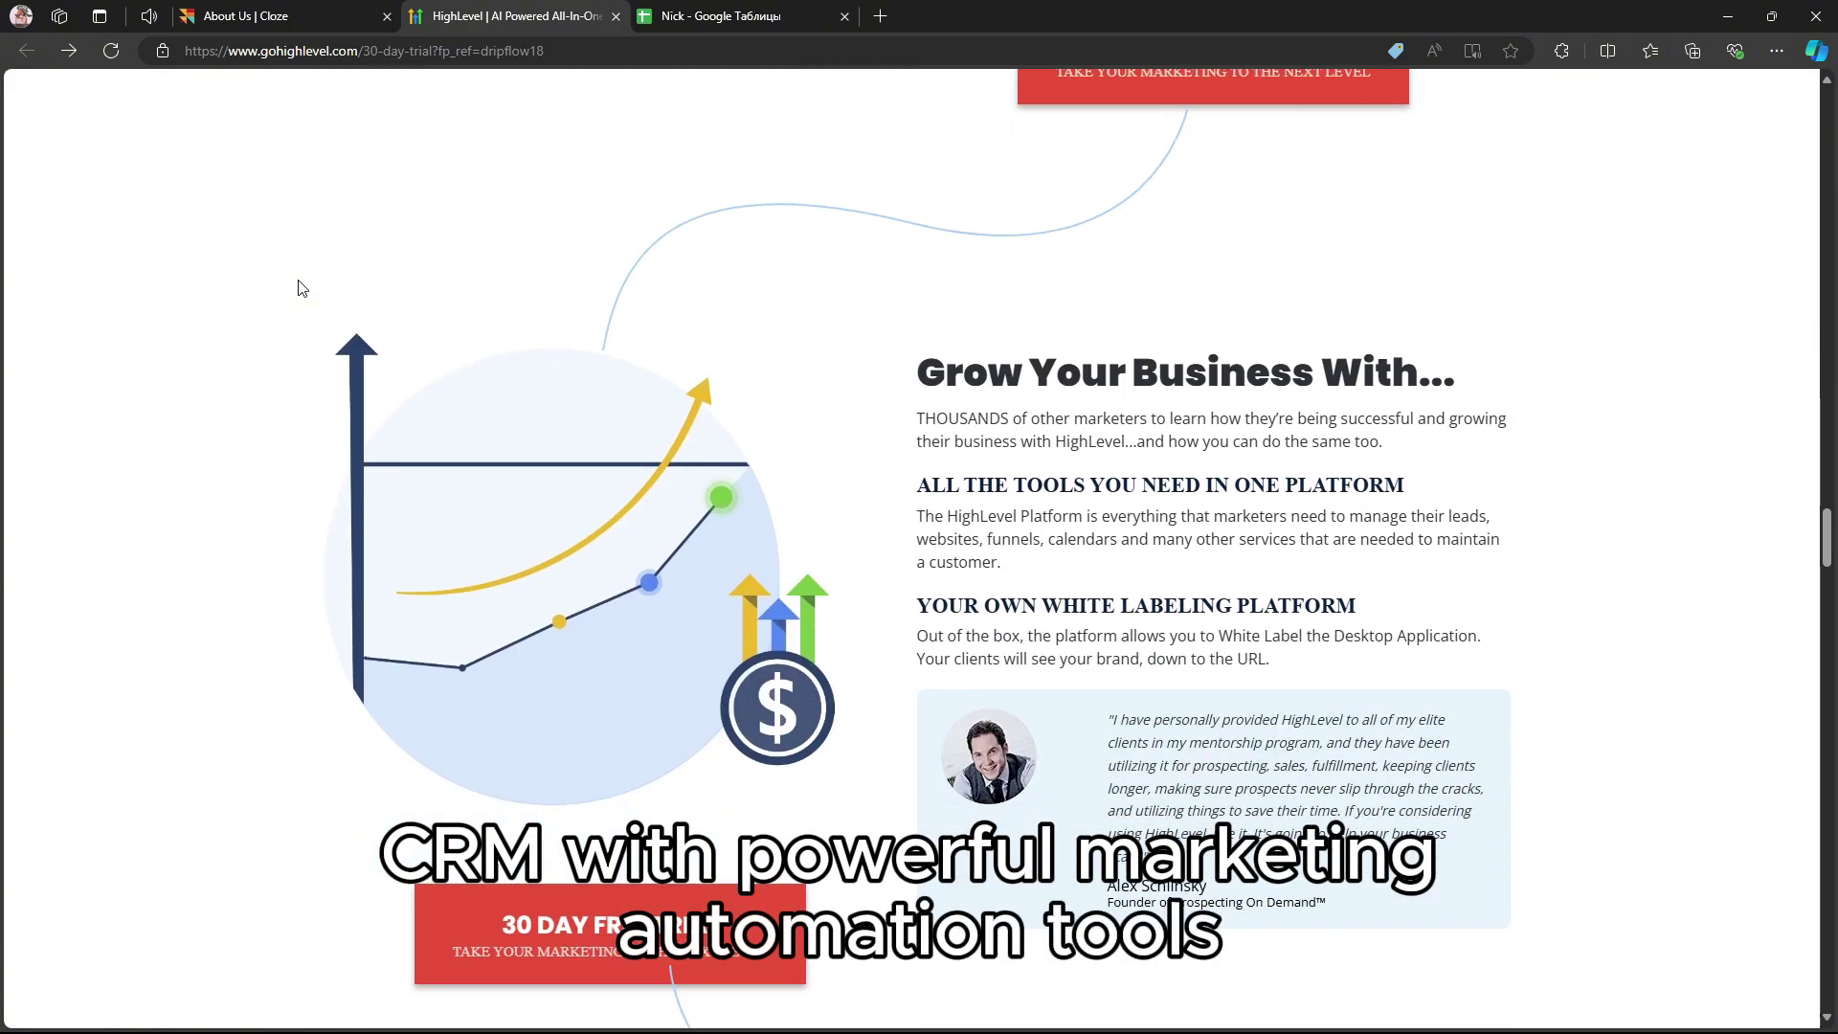
scroll(302, 287, "down", 4)
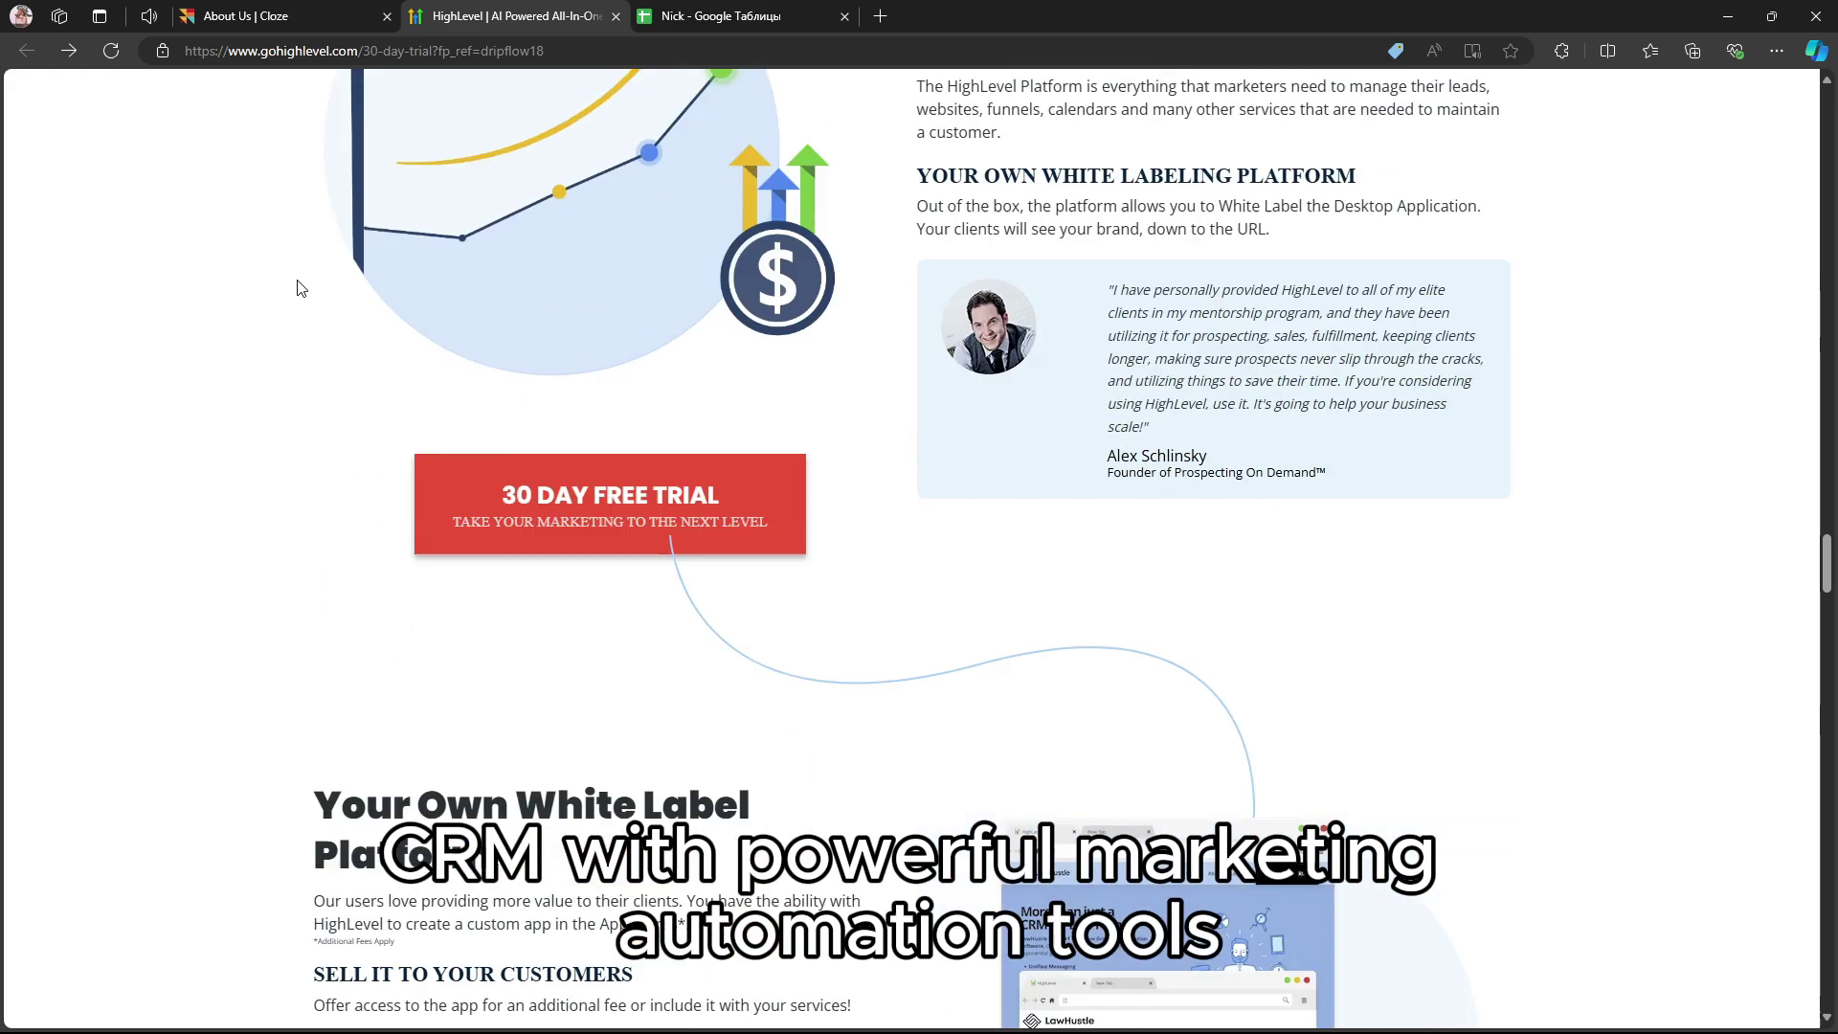
scroll(301, 287, "down", 3)
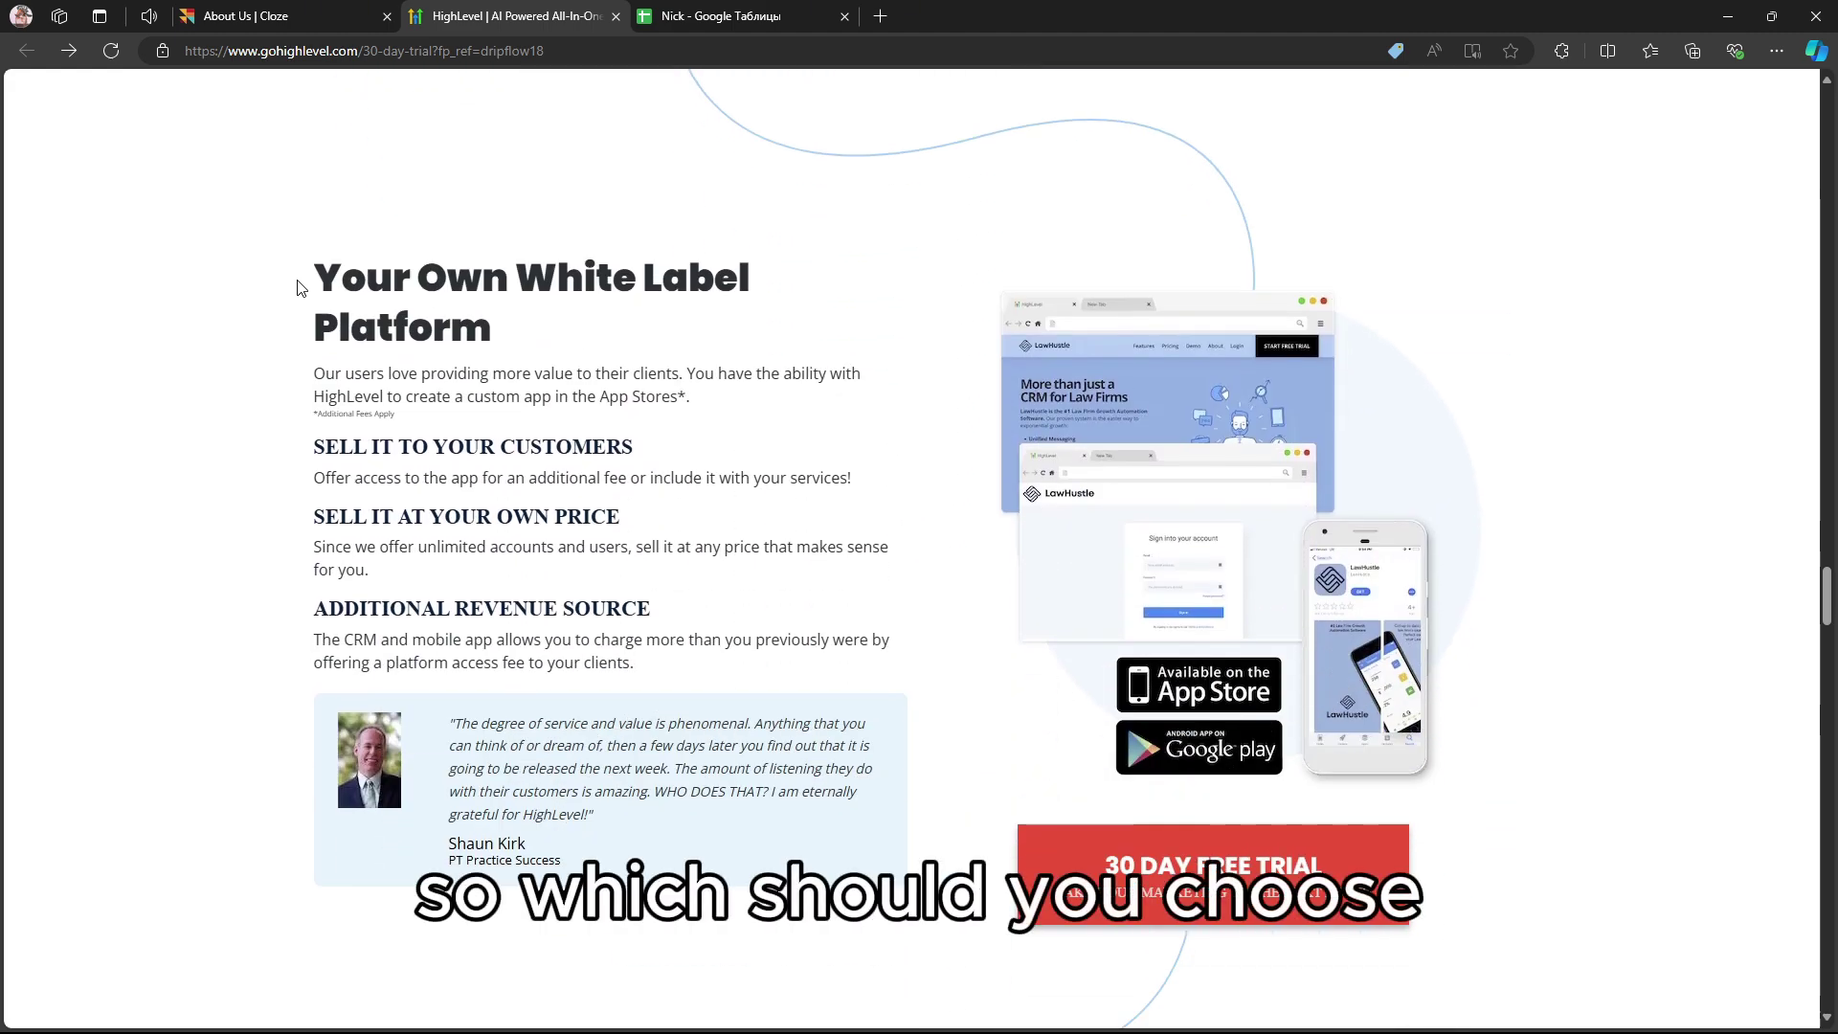
scroll(302, 288, "down", 5)
scroll(303, 288, "down", 2)
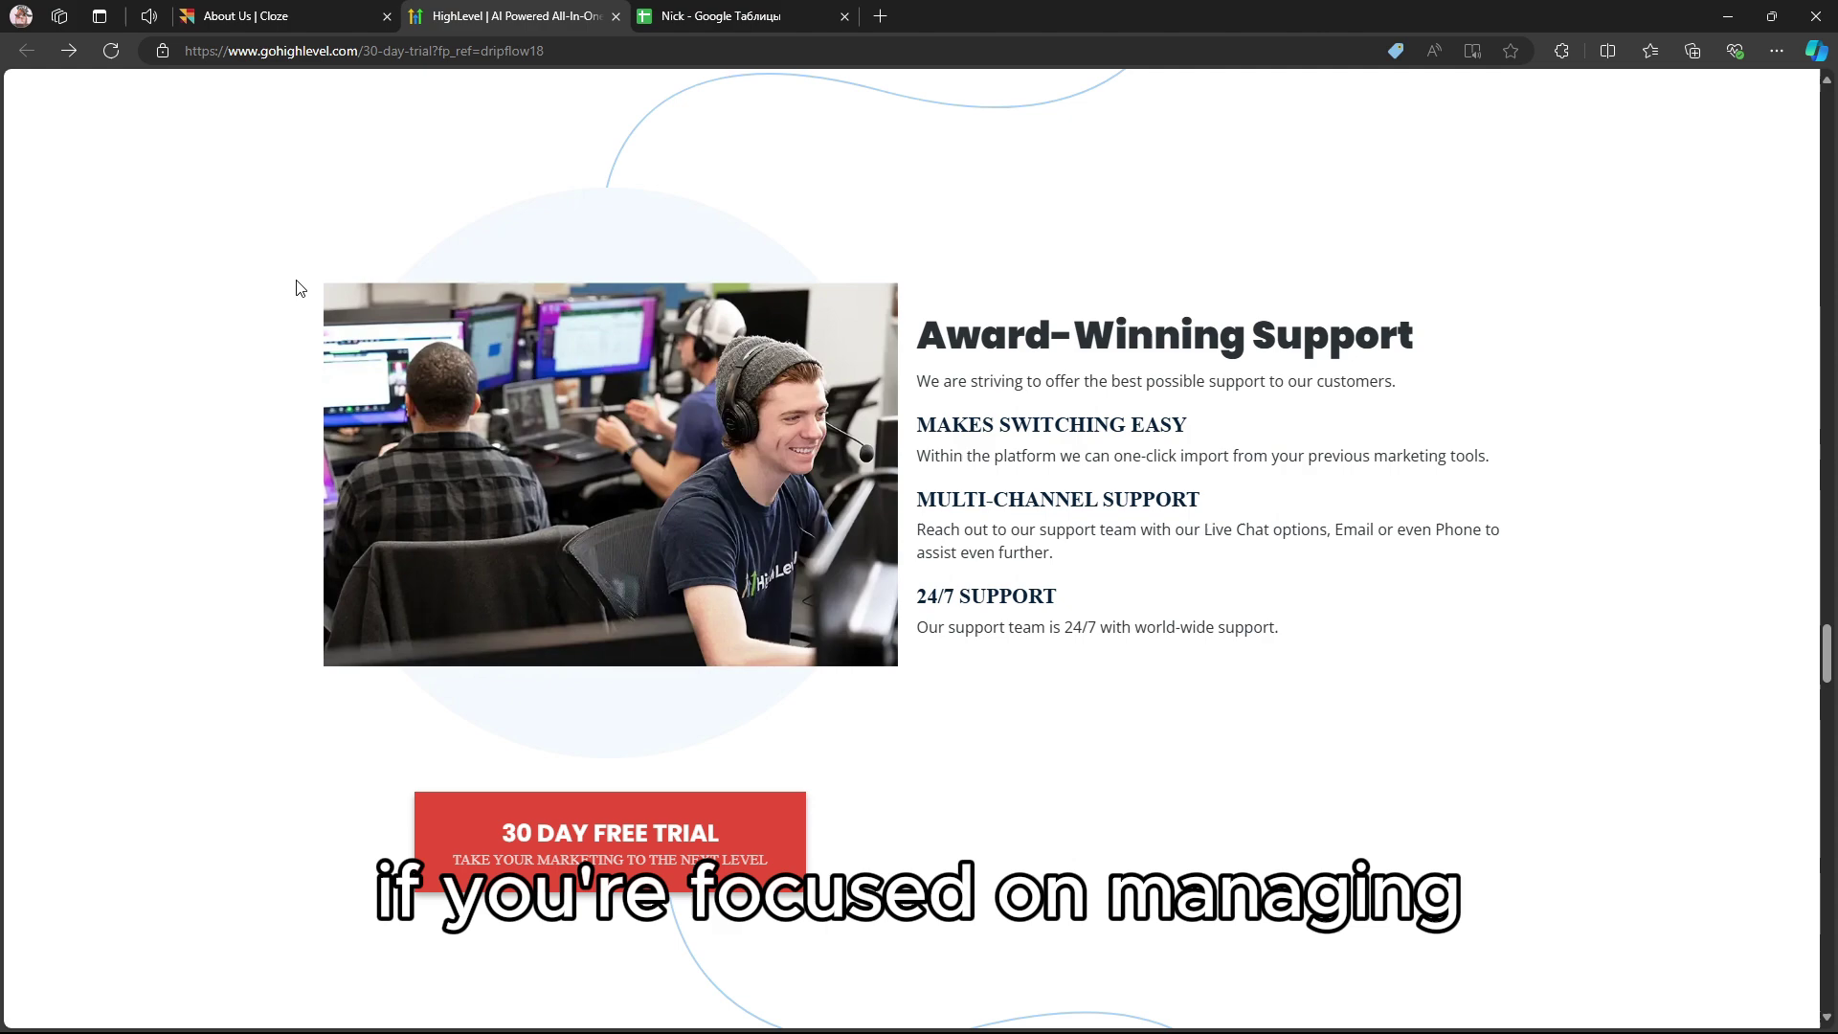
scroll(302, 287, "down", 4)
scroll(303, 288, "down", 3)
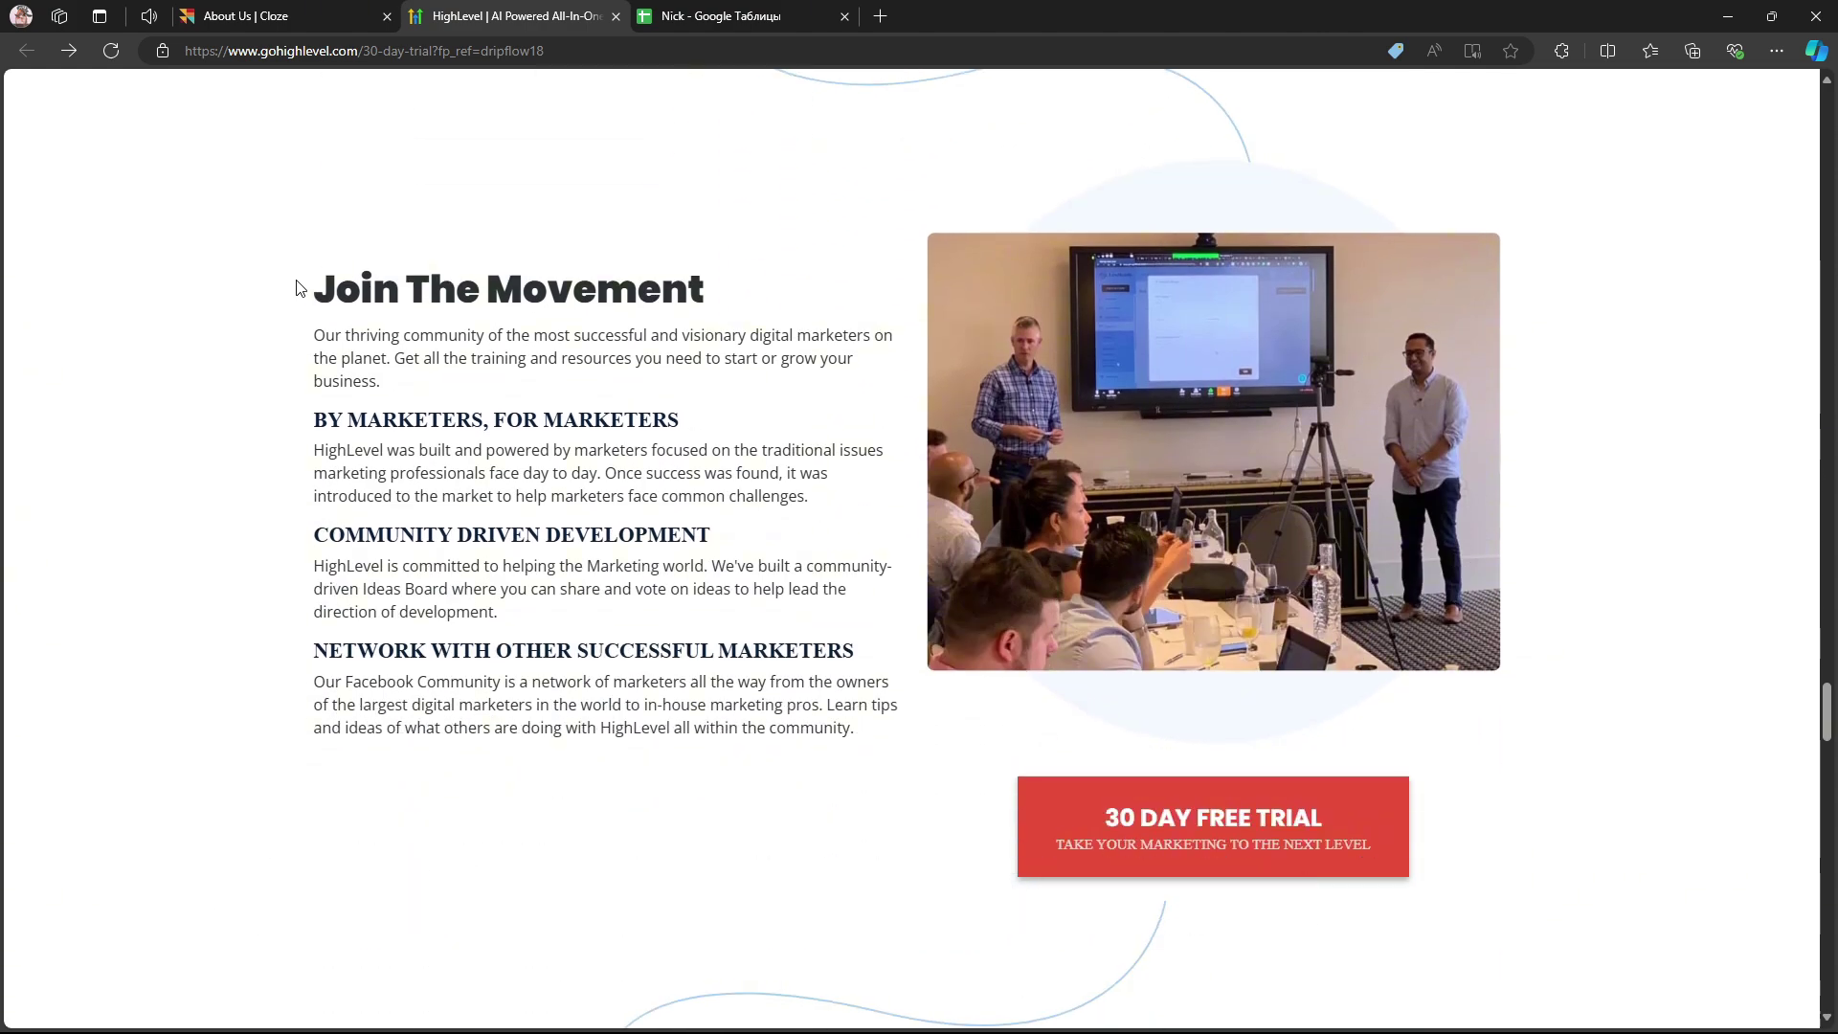
scroll(302, 288, "down", 5)
scroll(303, 288, "down", 3)
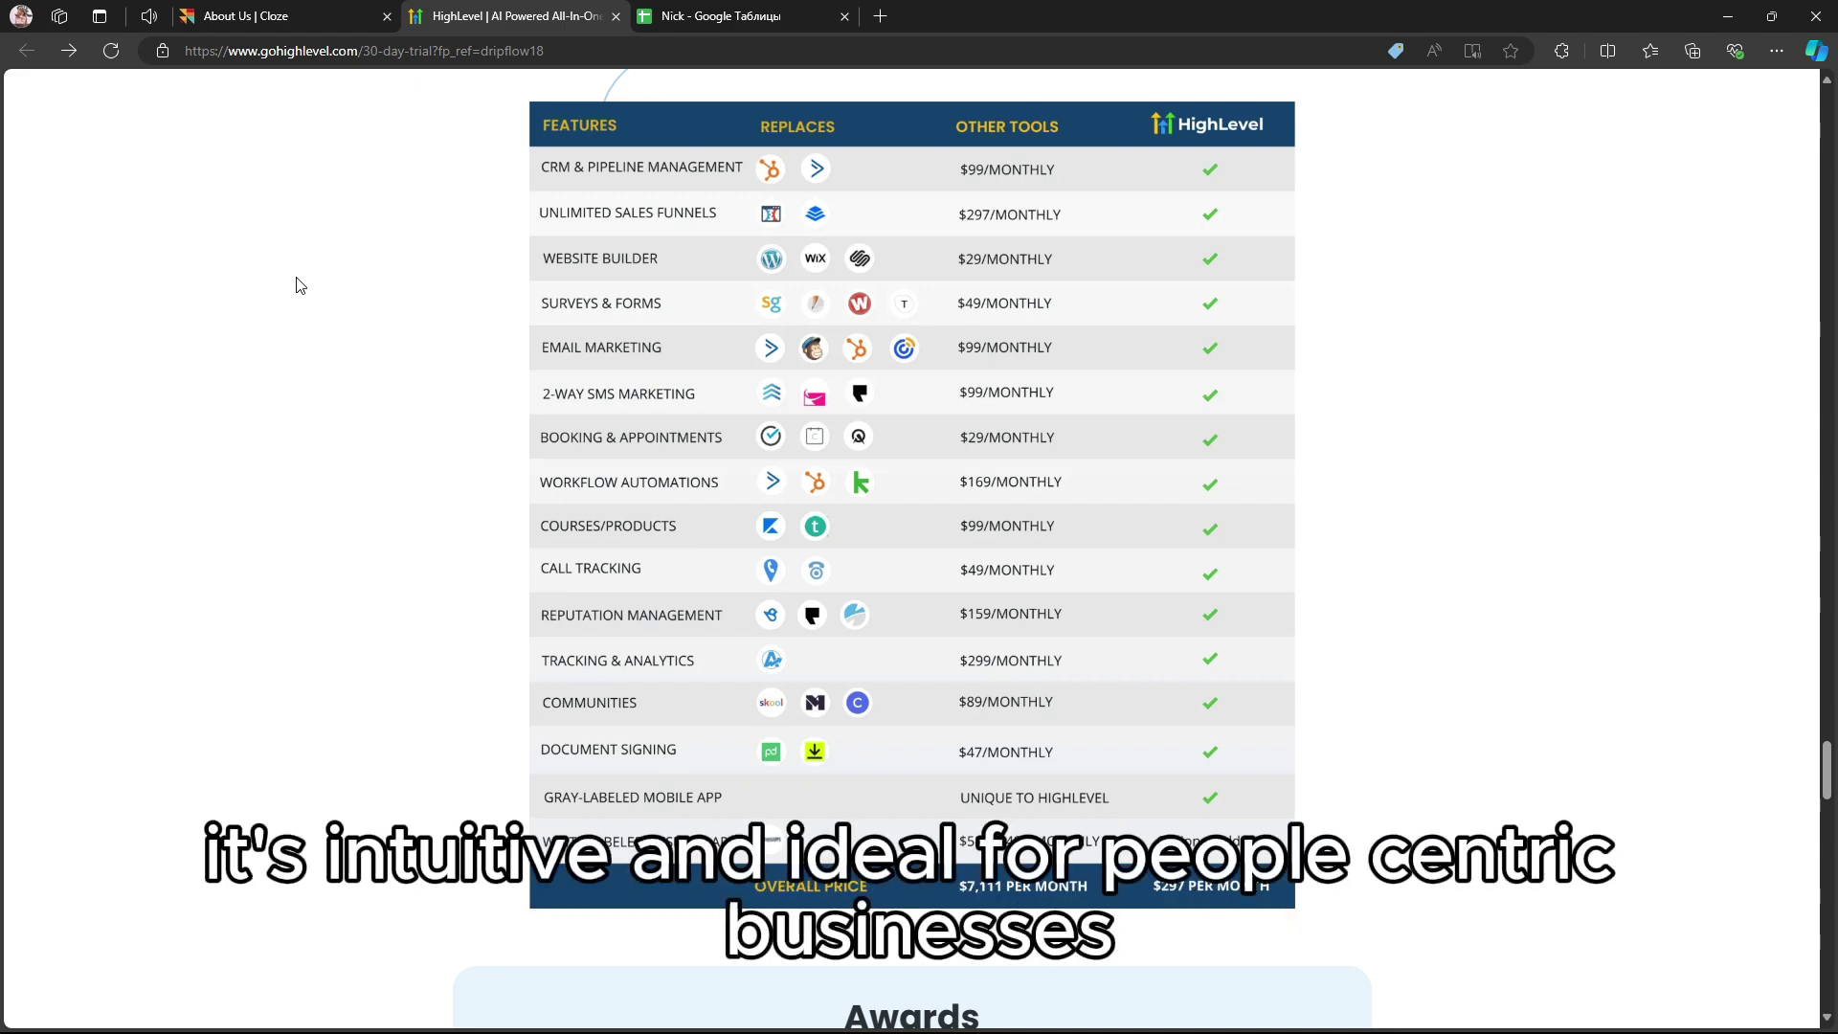
scroll(303, 285, "down", 3)
scroll(302, 284, "down", 4)
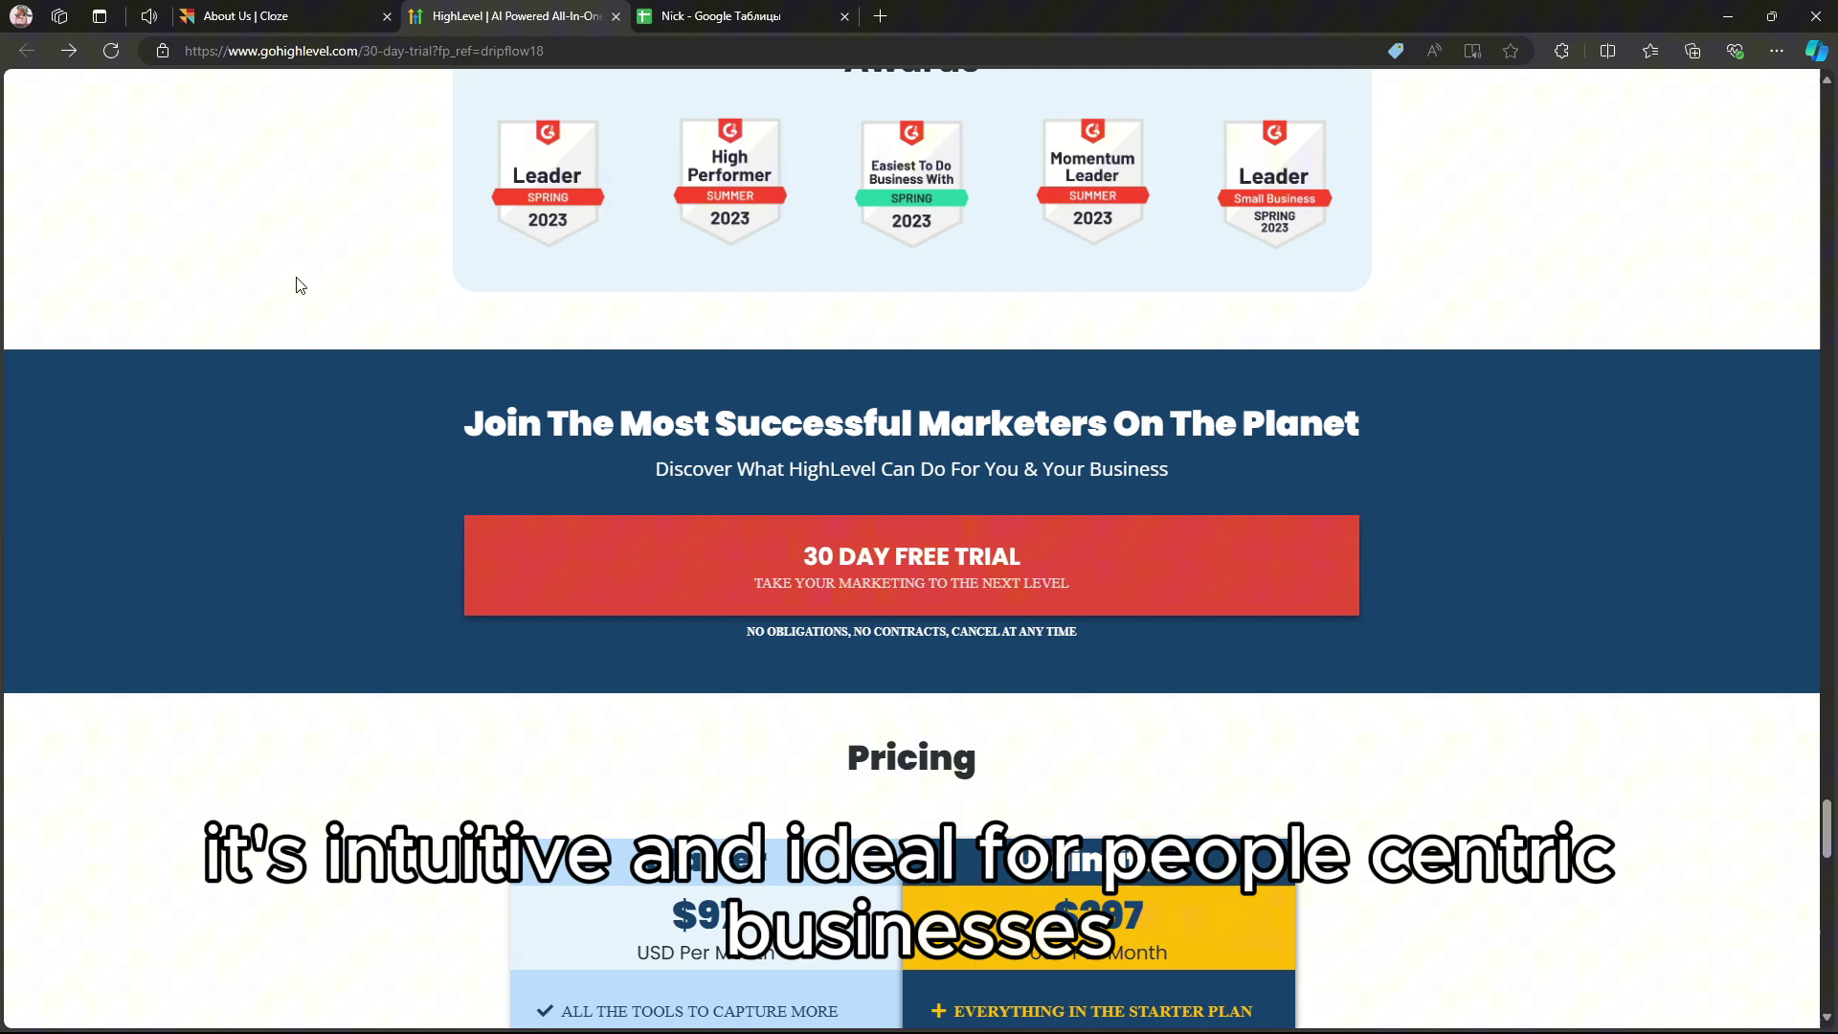
scroll(302, 284, "down", 4)
scroll(301, 285, "down", 2)
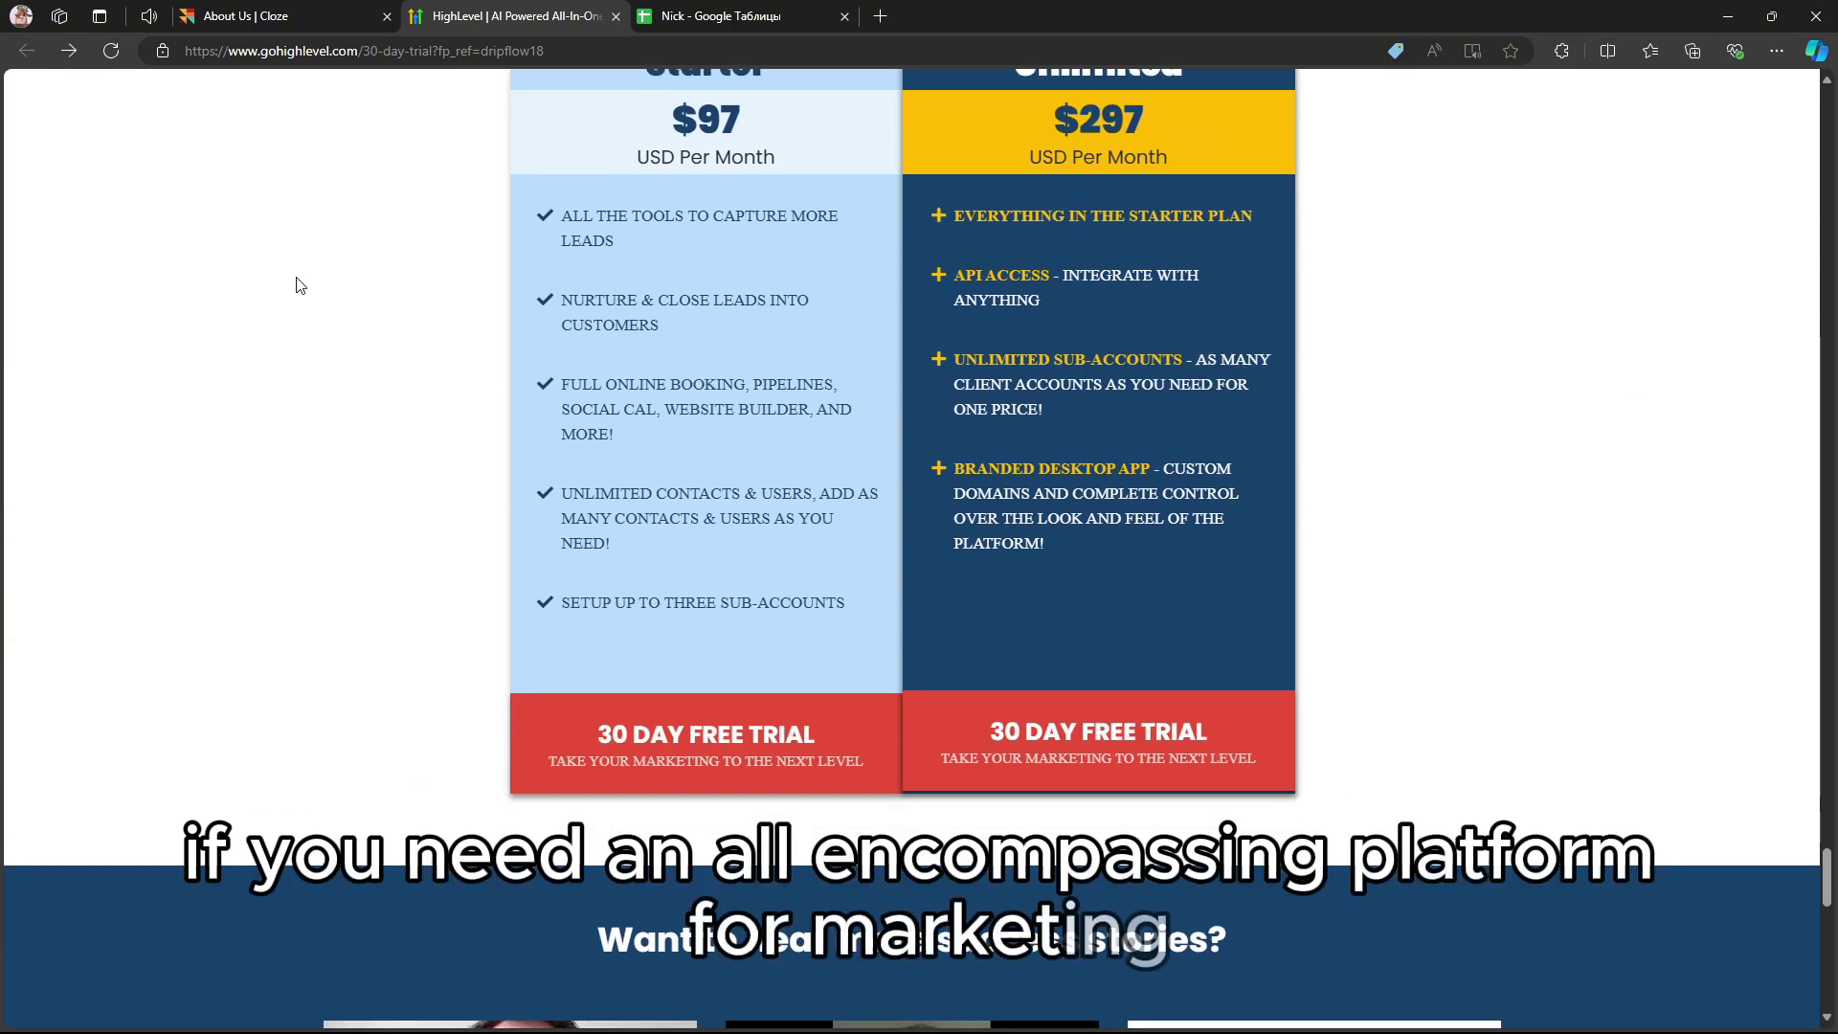
scroll(303, 284, "up", 1)
scroll(299, 285, "down", 4)
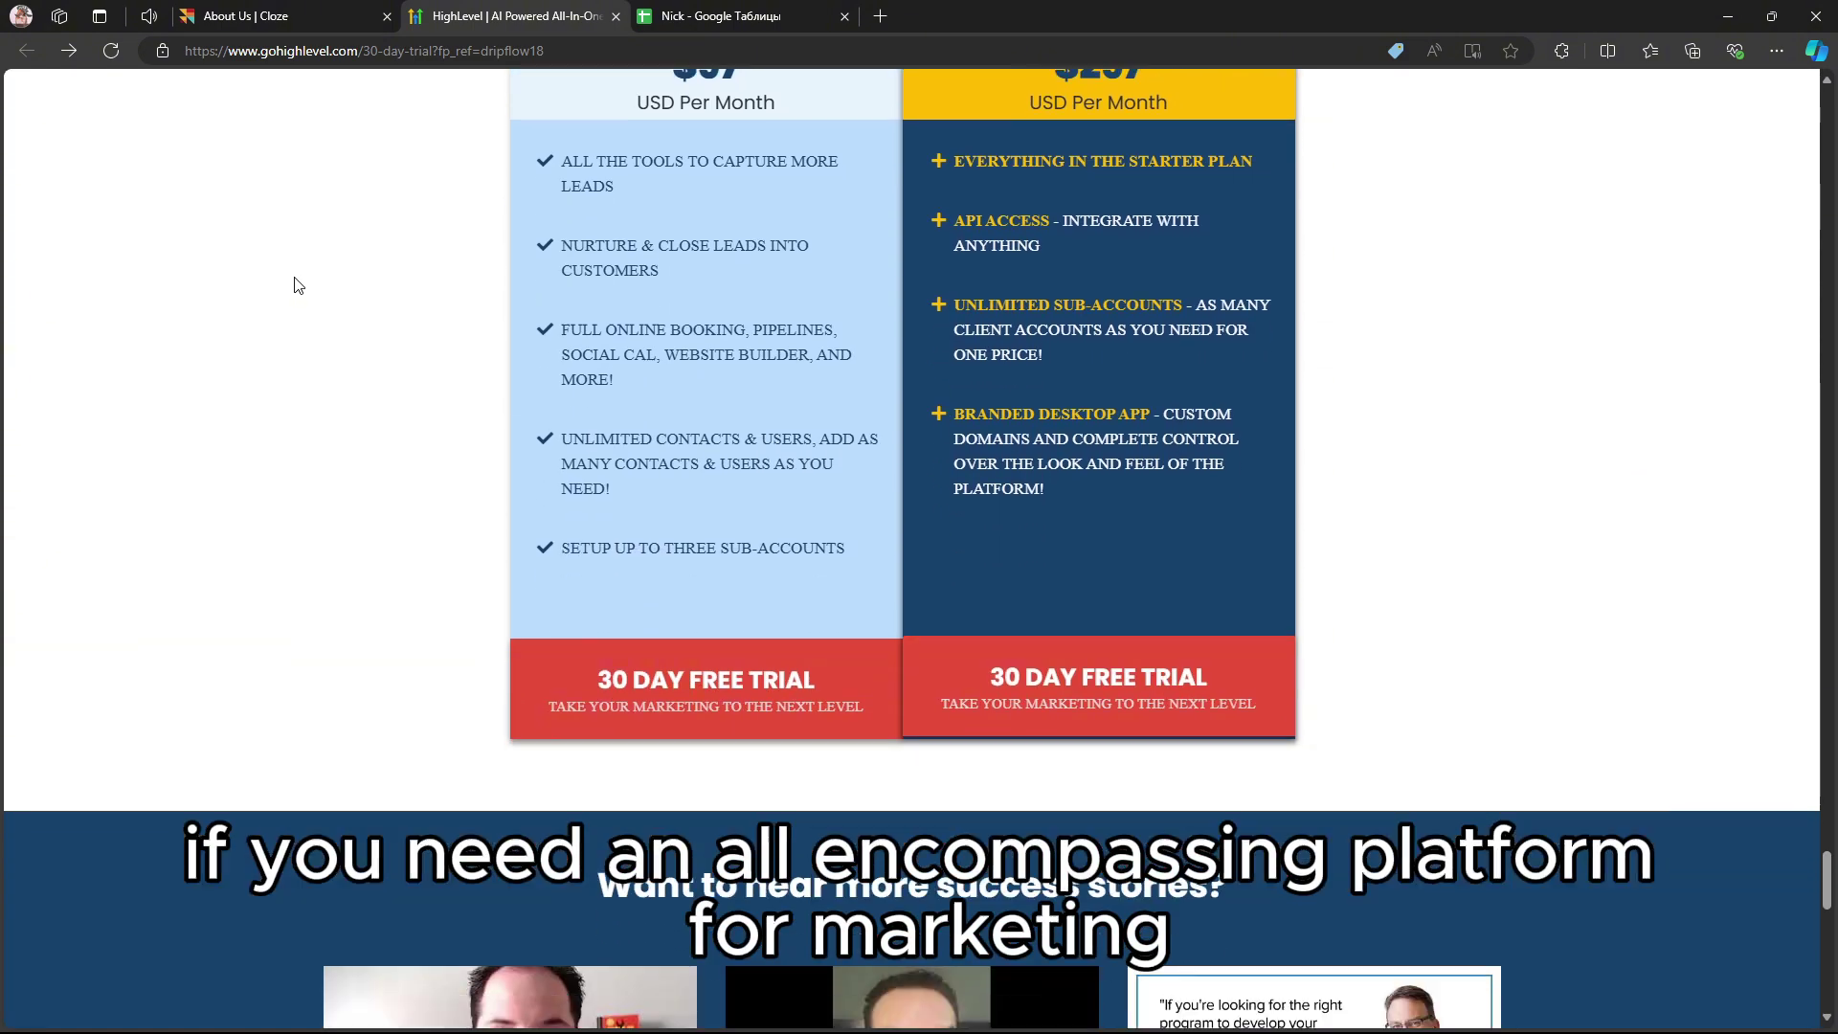
scroll(300, 284, "down", 5)
scroll(299, 285, "down", 3)
scroll(300, 284, "down", 5)
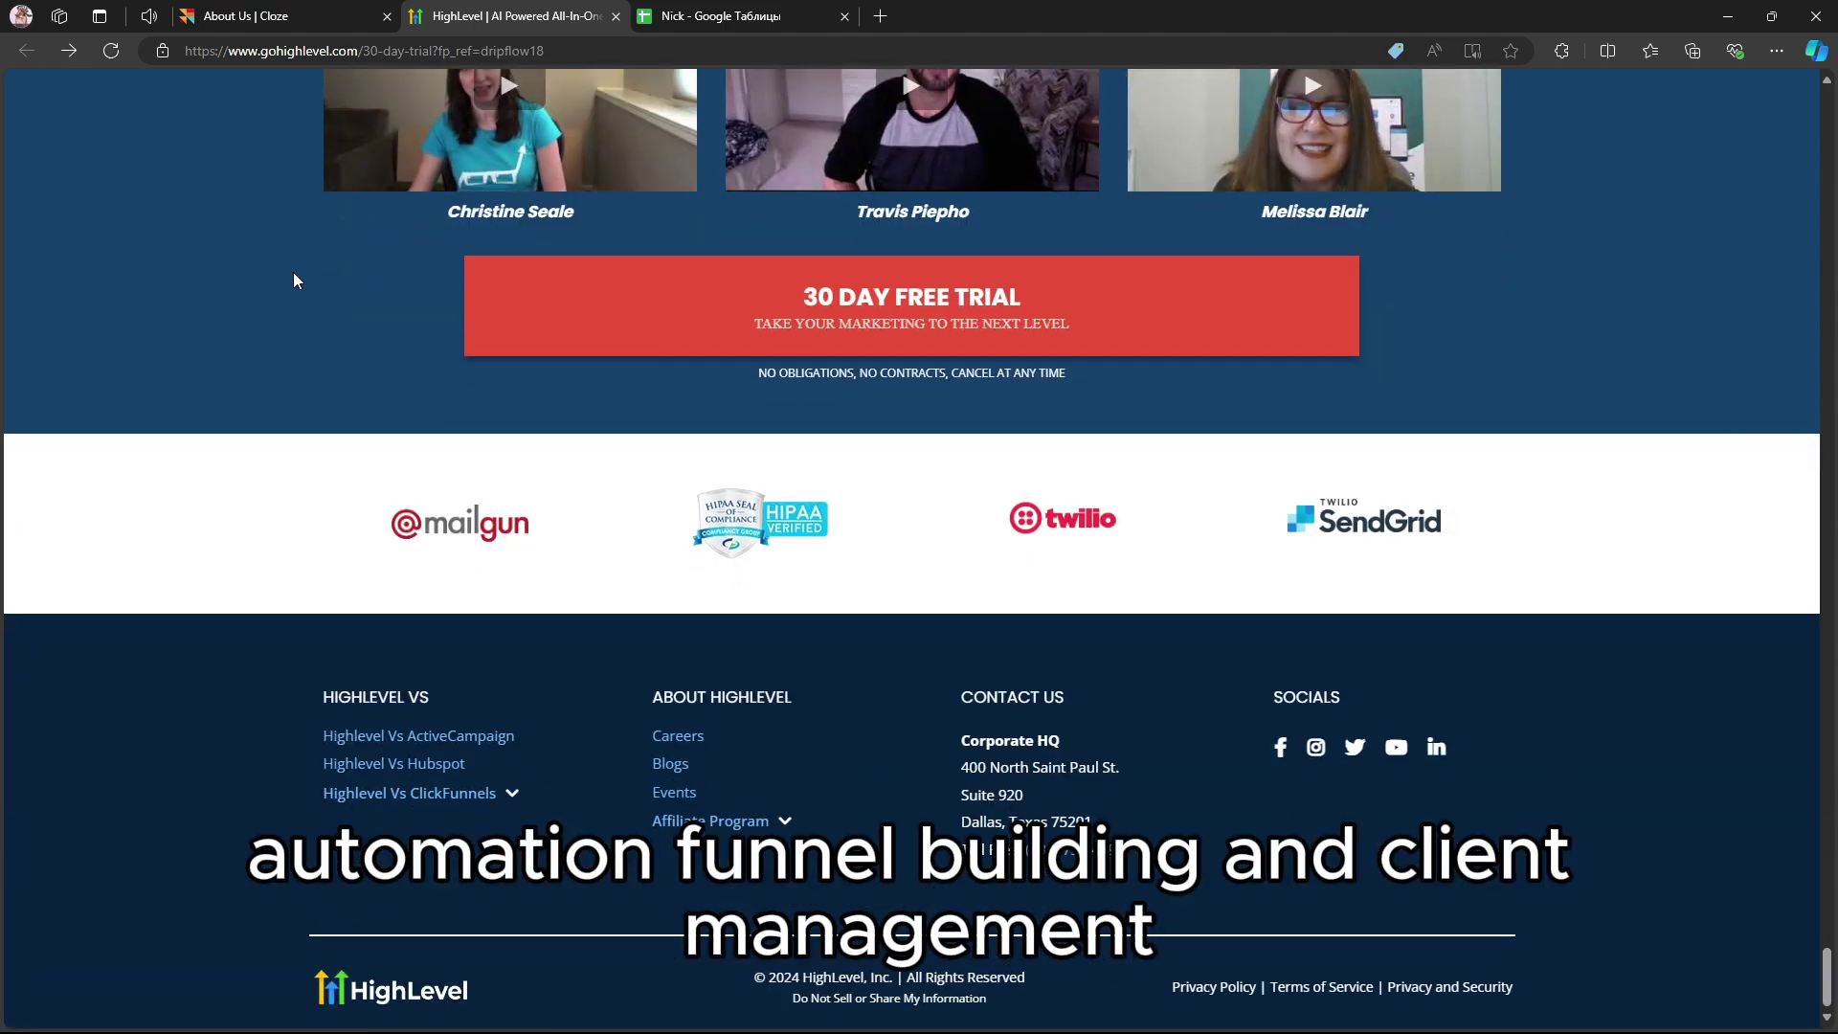
Step: Expand the footer's 'Highlevel Vs ClickFunnels' dropdown, then return up to 'Close More Deals'
left_click(513, 792)
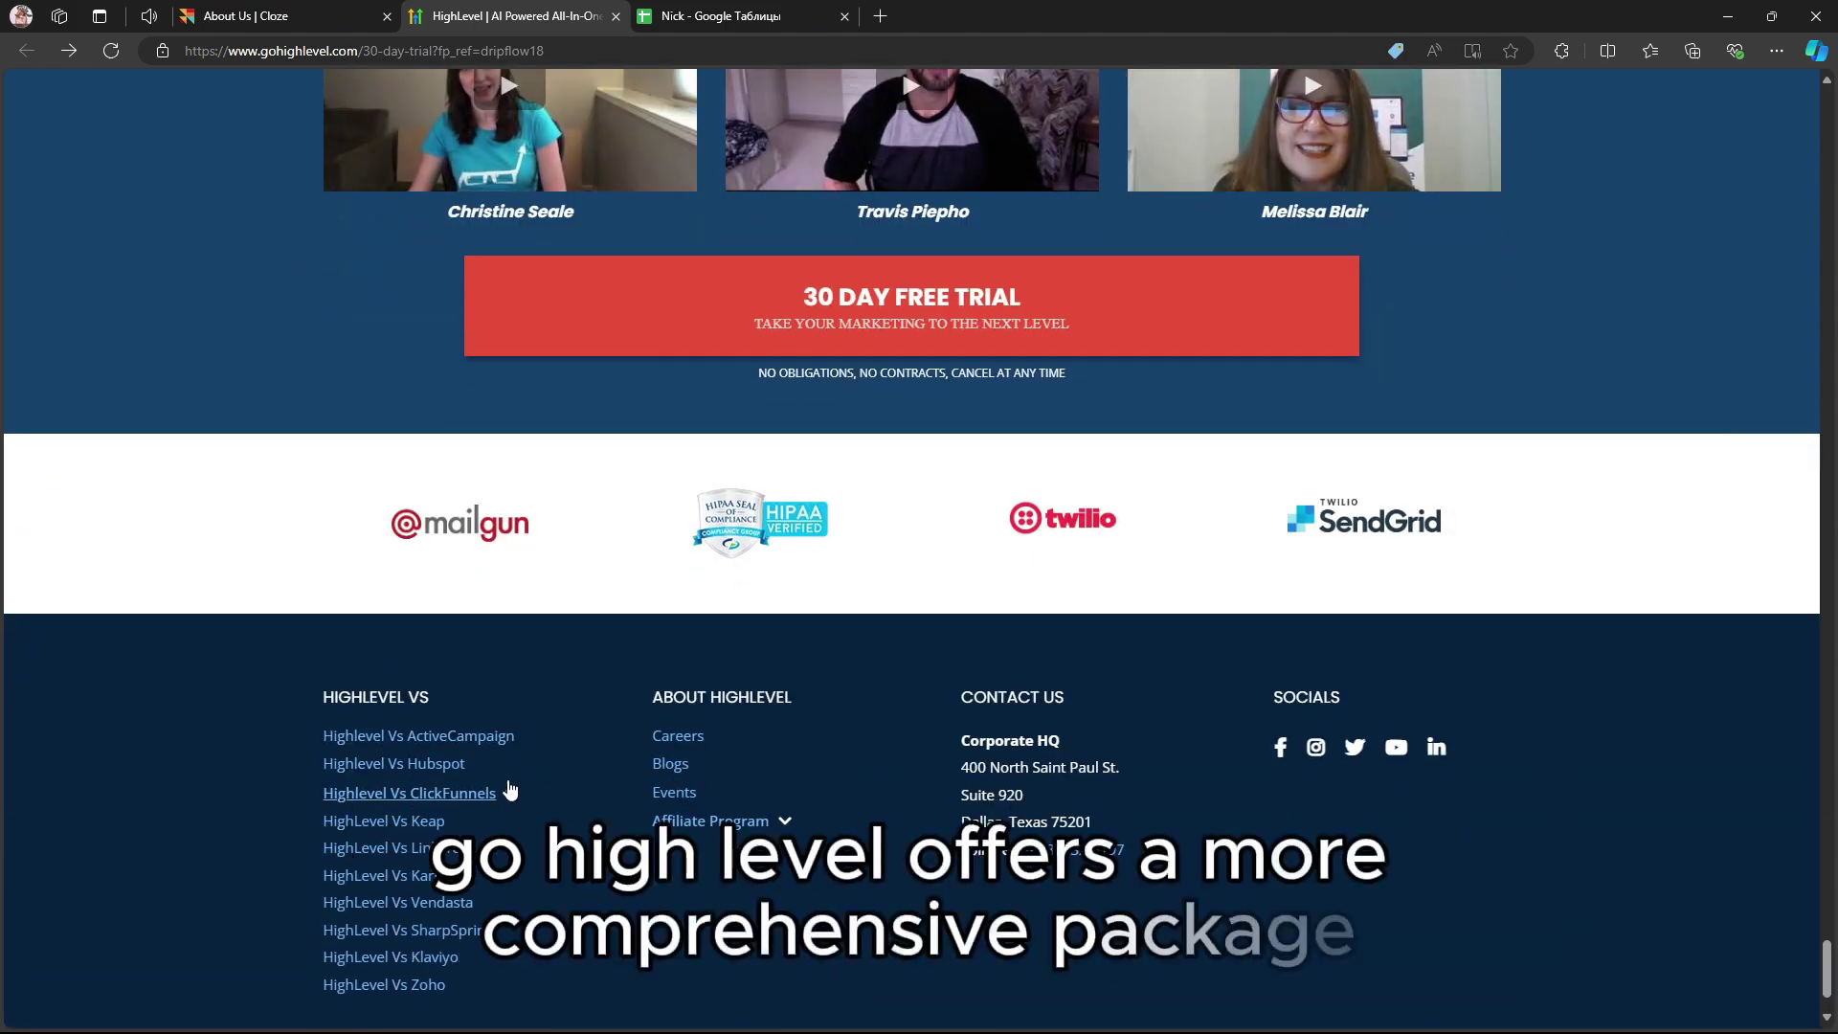
scroll(306, 613, "up", 5)
scroll(305, 614, "up", 5)
scroll(265, 520, "up", 4)
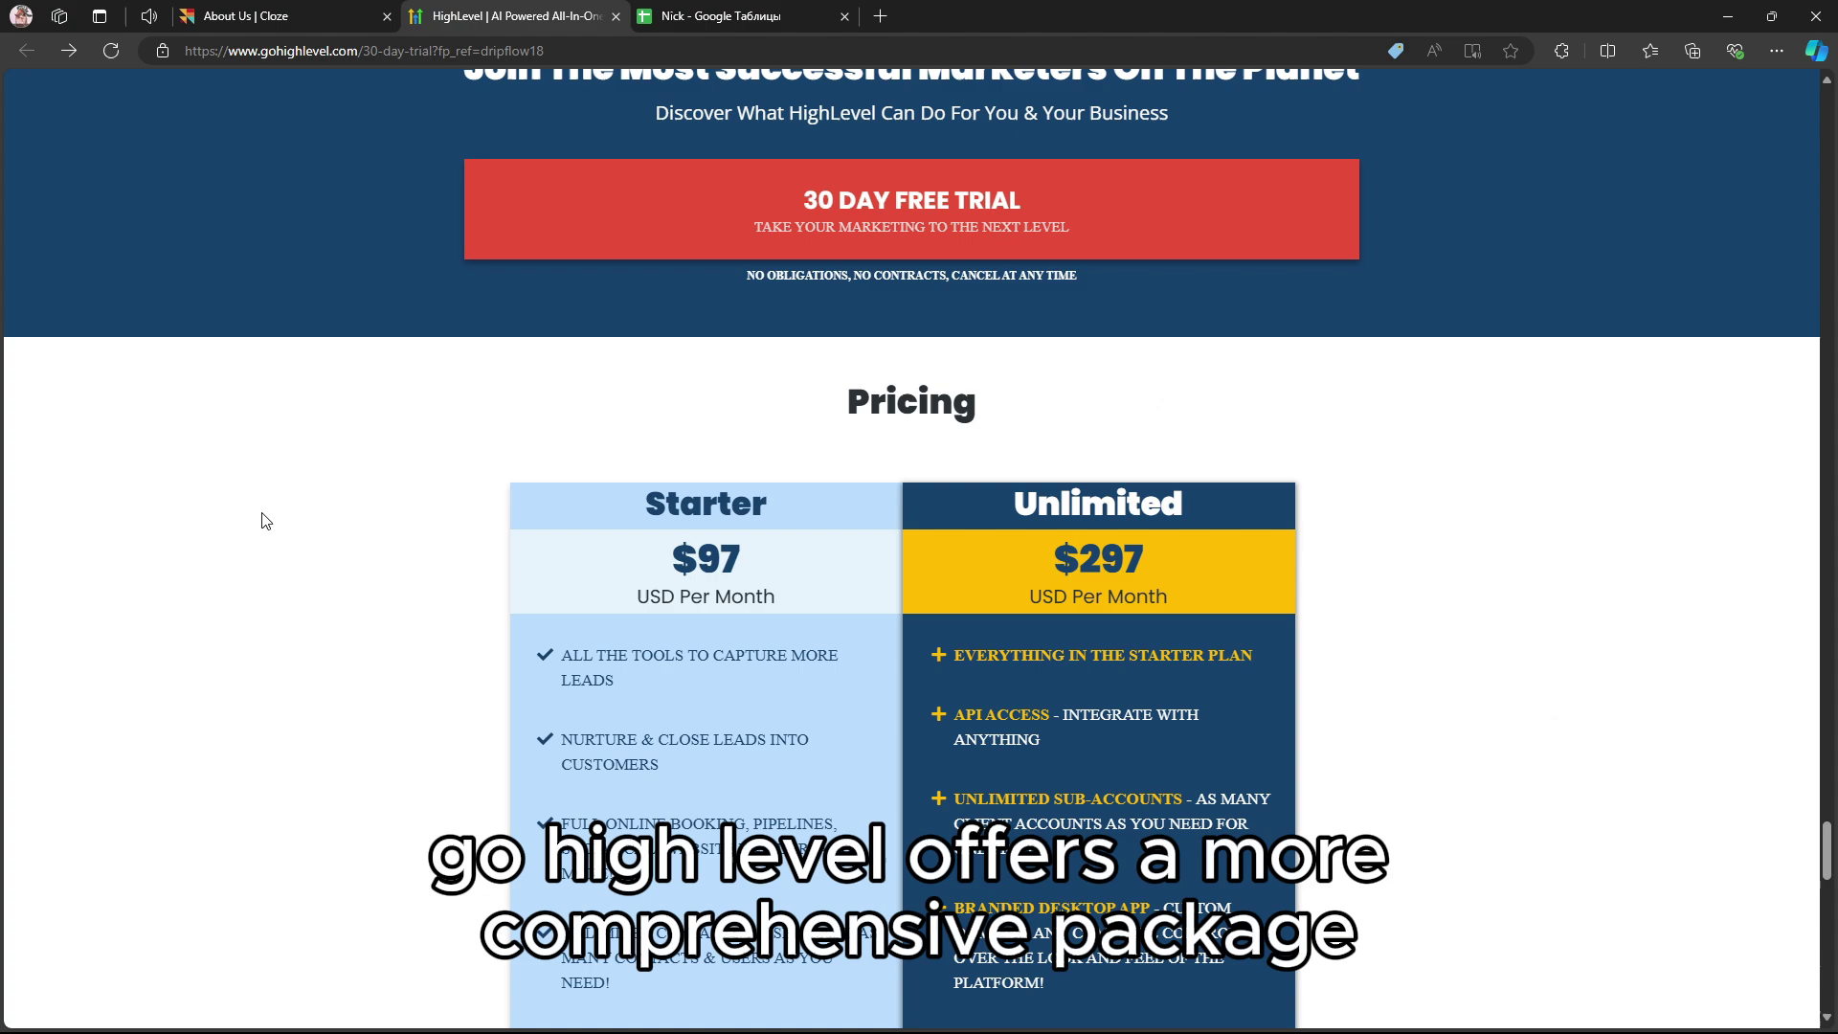
scroll(264, 520, "up", 5)
scroll(264, 520, "up", 4)
scroll(265, 520, "up", 2)
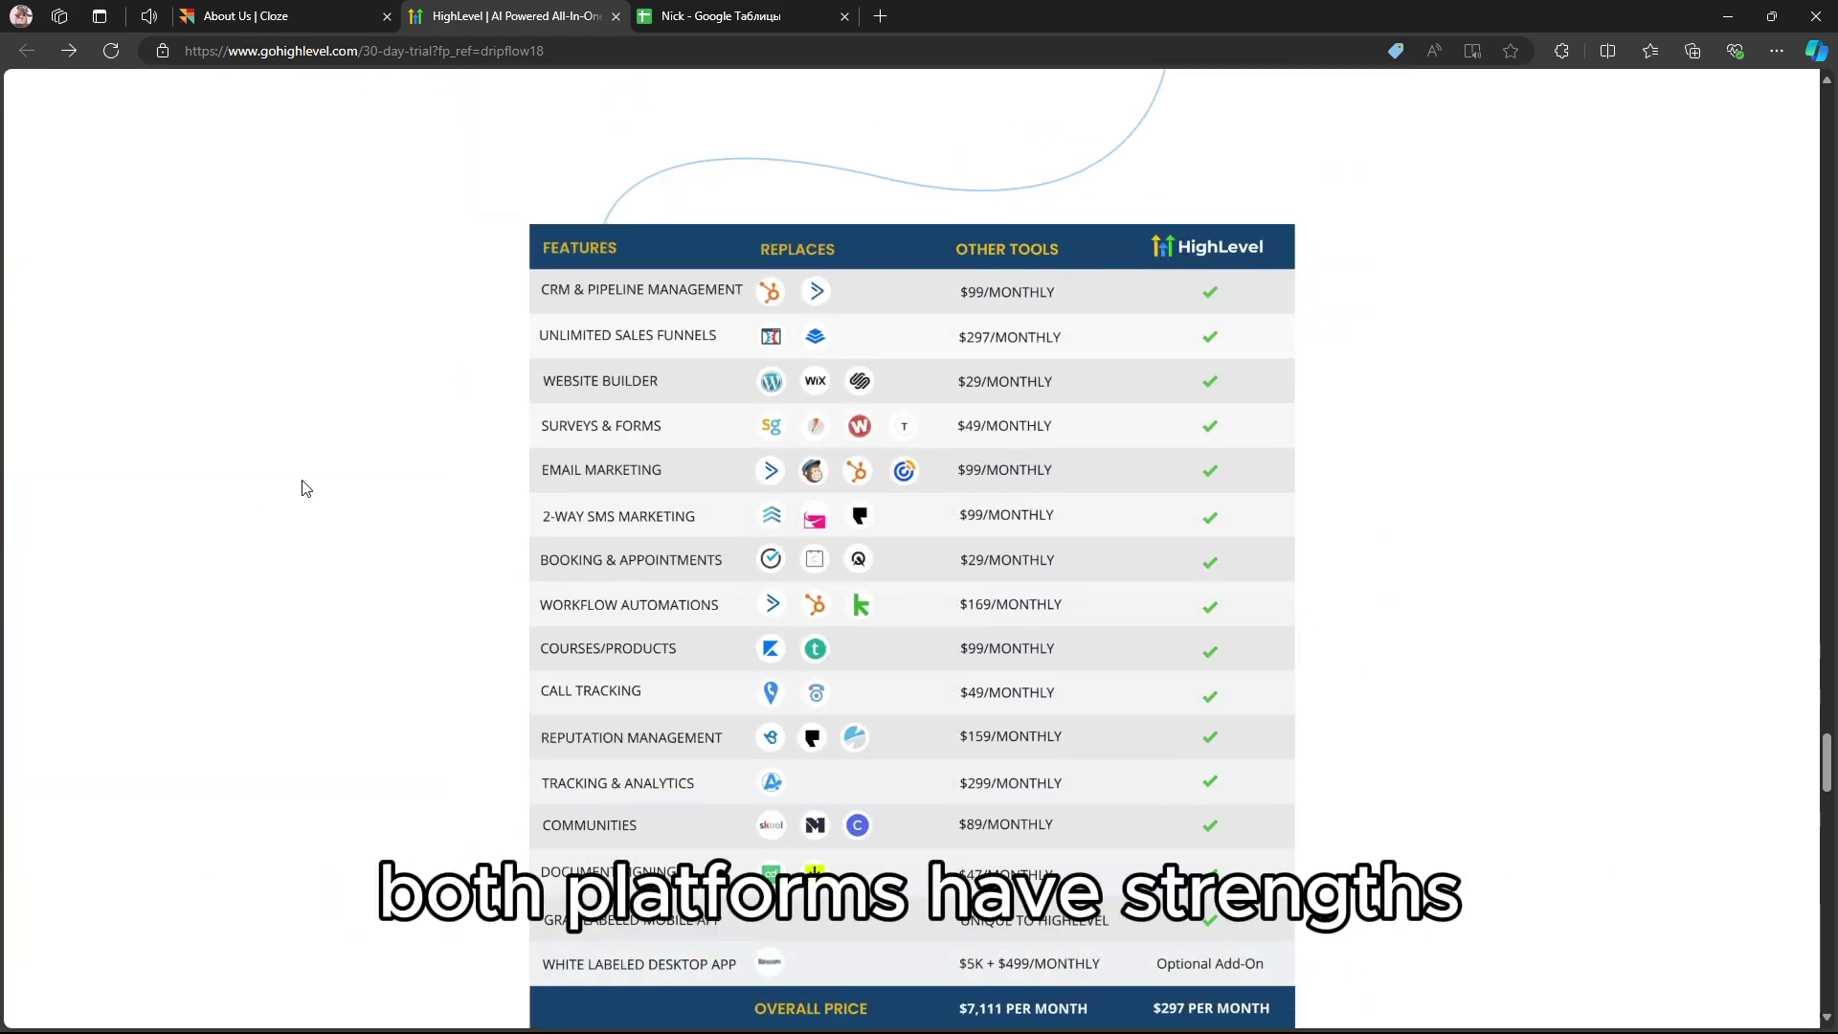
scroll(302, 490, "up", 5)
scroll(302, 488, "up", 3)
scroll(303, 489, "up", 5)
scroll(303, 488, "up", 5)
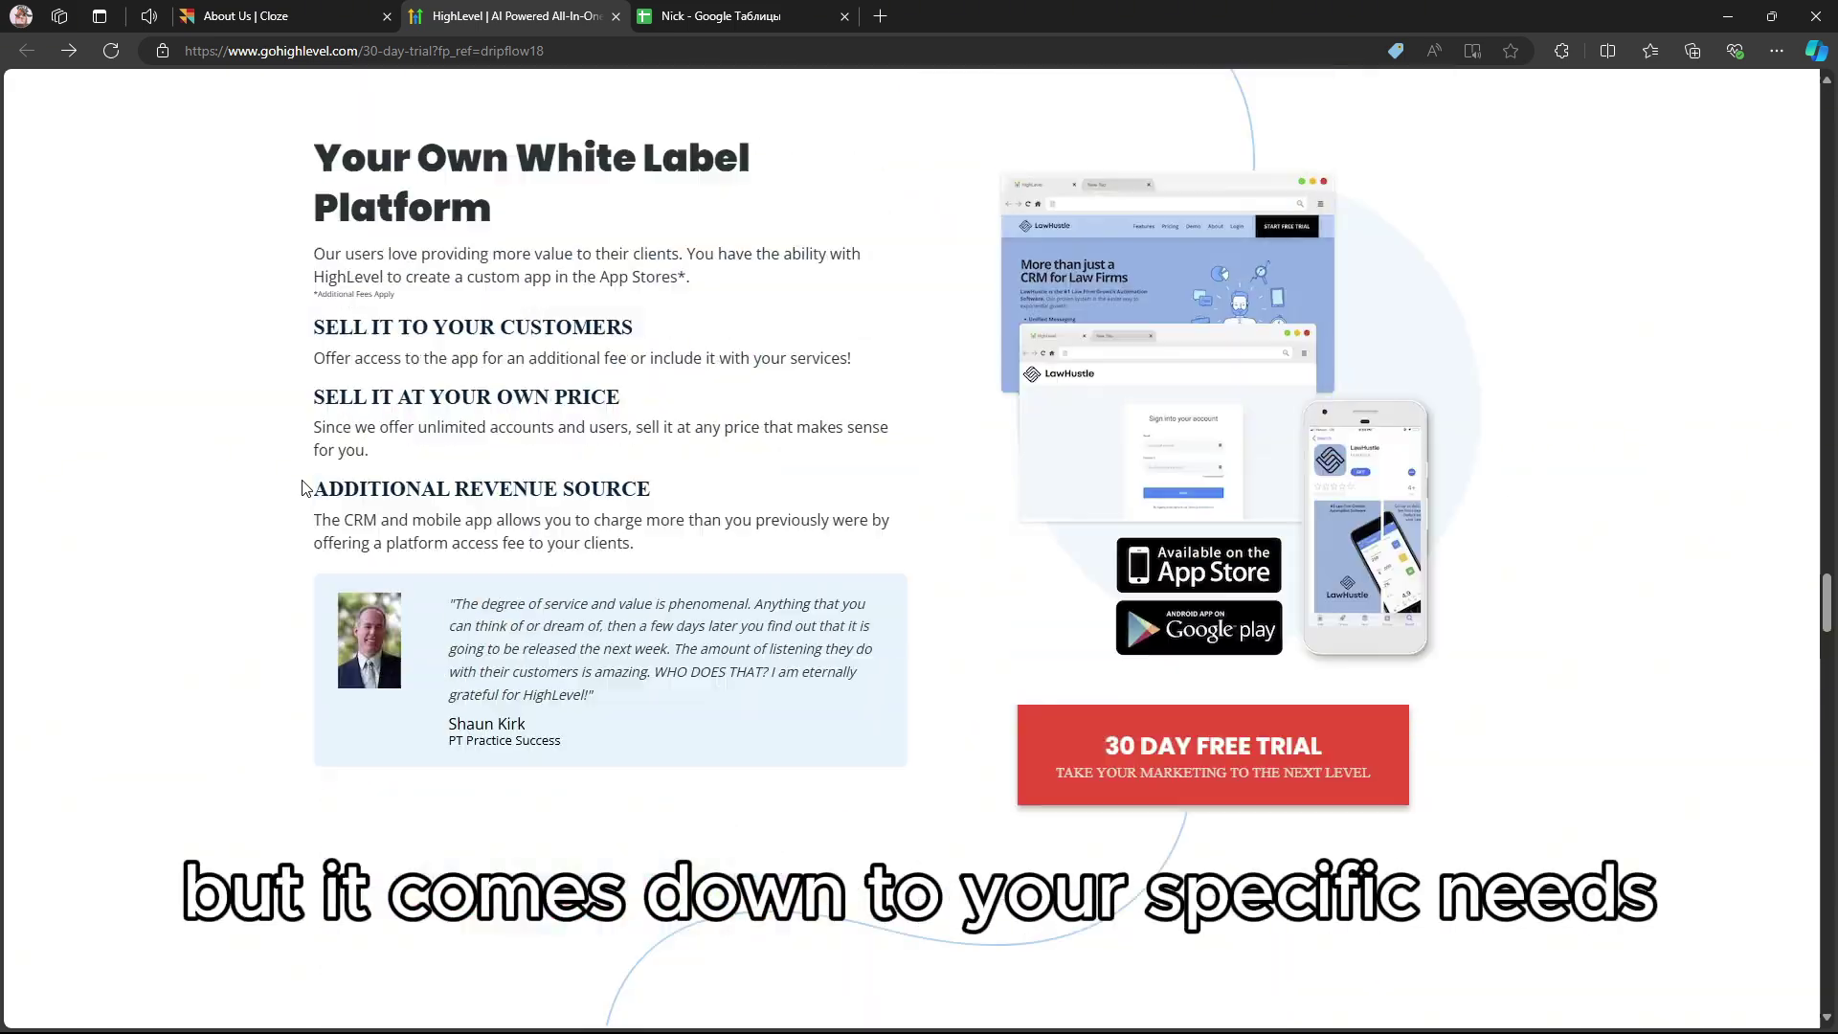
scroll(302, 489, "up", 2)
scroll(301, 489, "up", 5)
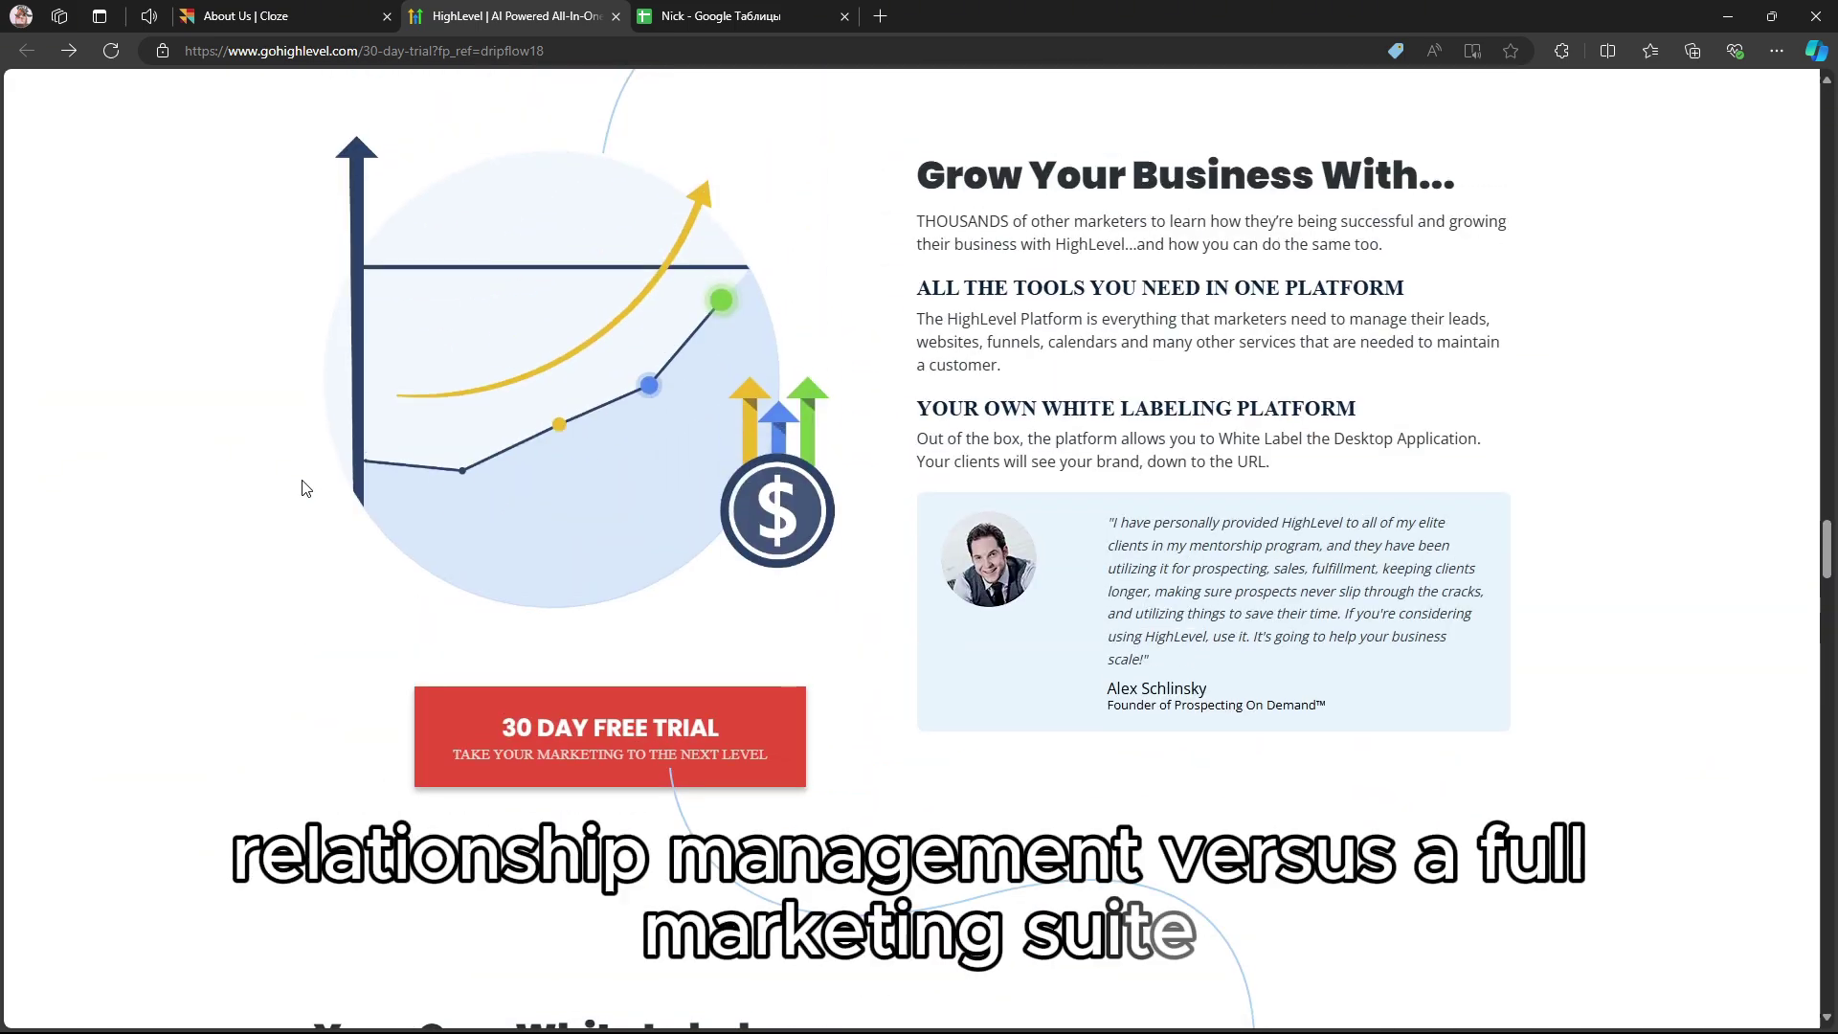
scroll(302, 488, "up", 2)
scroll(302, 488, "up", 1)
scroll(301, 489, "up", 5)
scroll(303, 489, "up", 2)
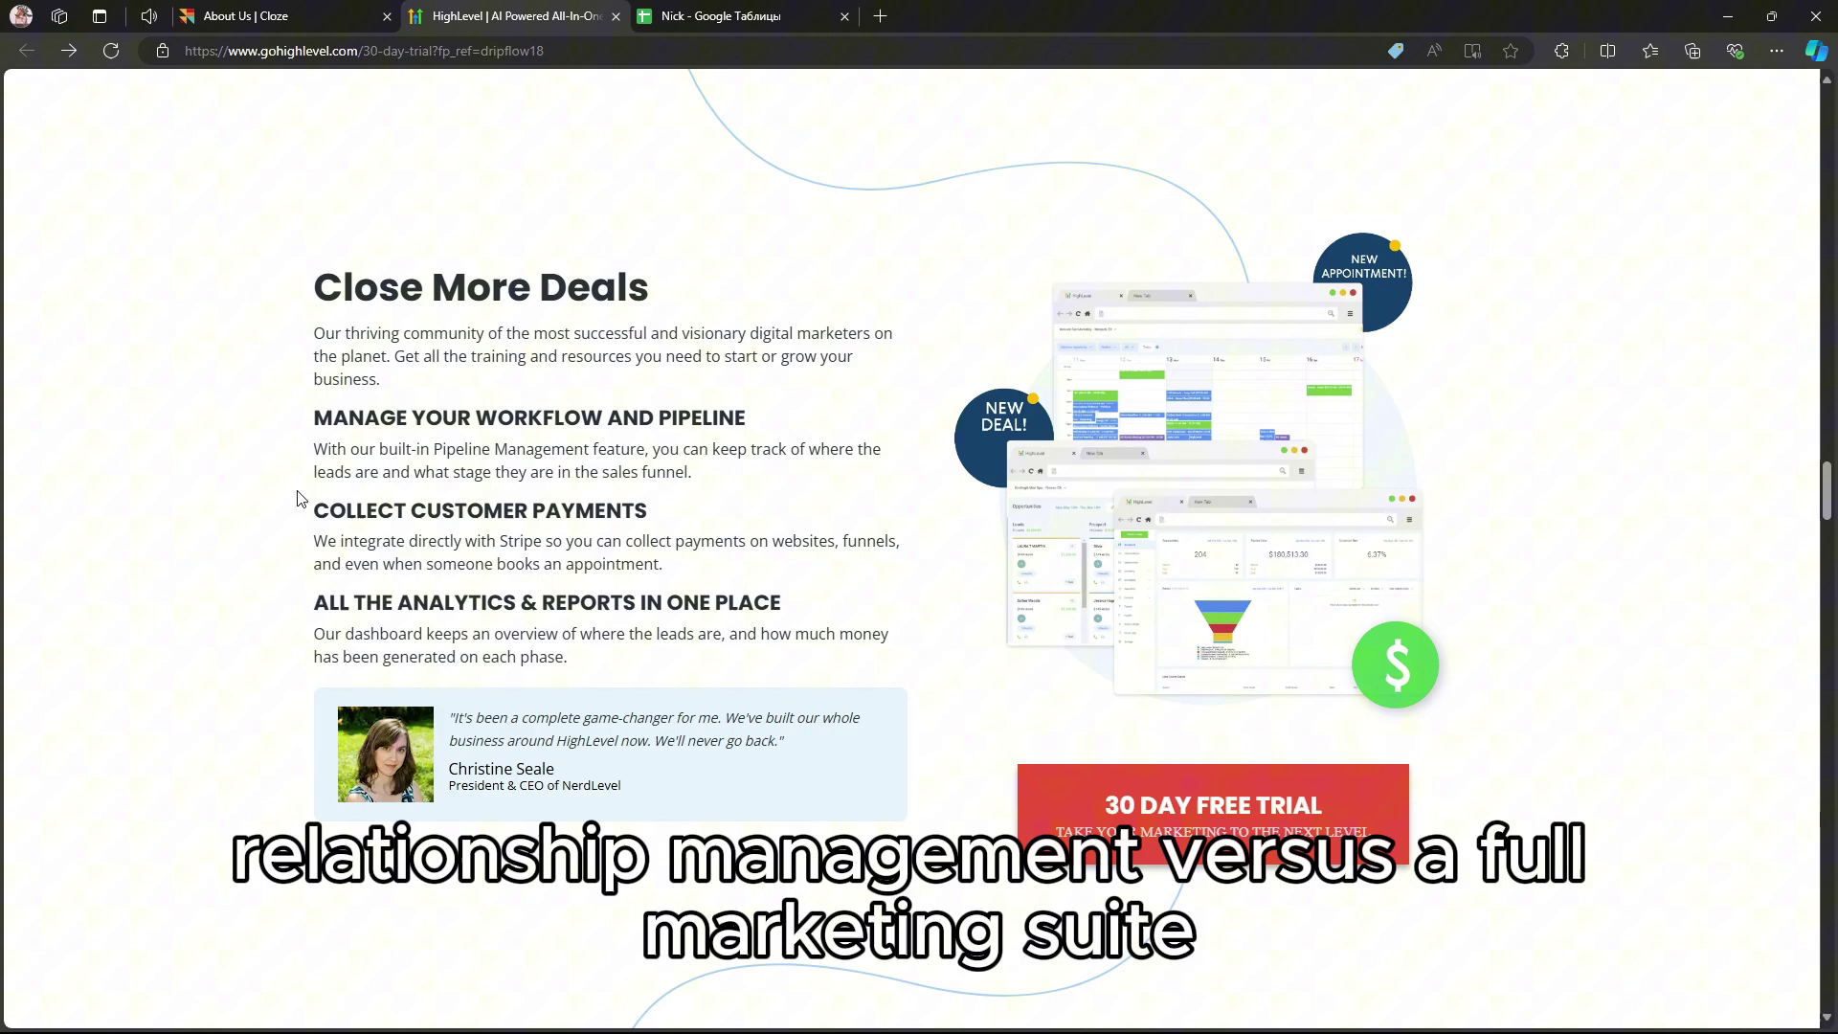